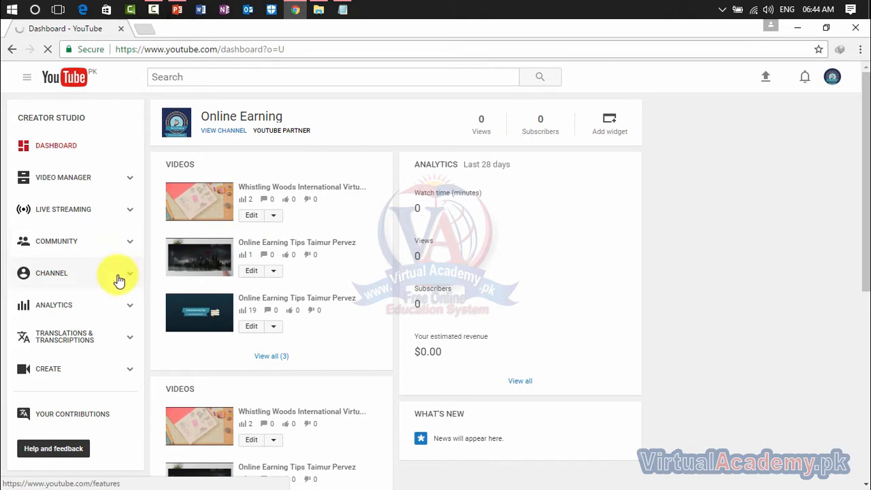
Open the channel's Analytics overview and look at the content type and device filter options.
{"action": "scroll", "coordinate": [113, 298], "scroll_direction": "down", "scroll_amount": 3}
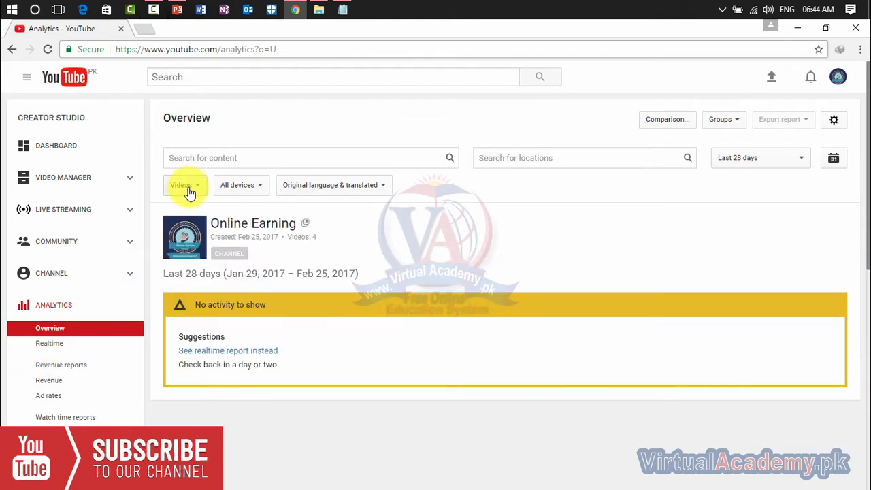
{"action": "left_click", "coordinate": [194, 191]}
{"action": "left_click", "coordinate": [194, 191]}
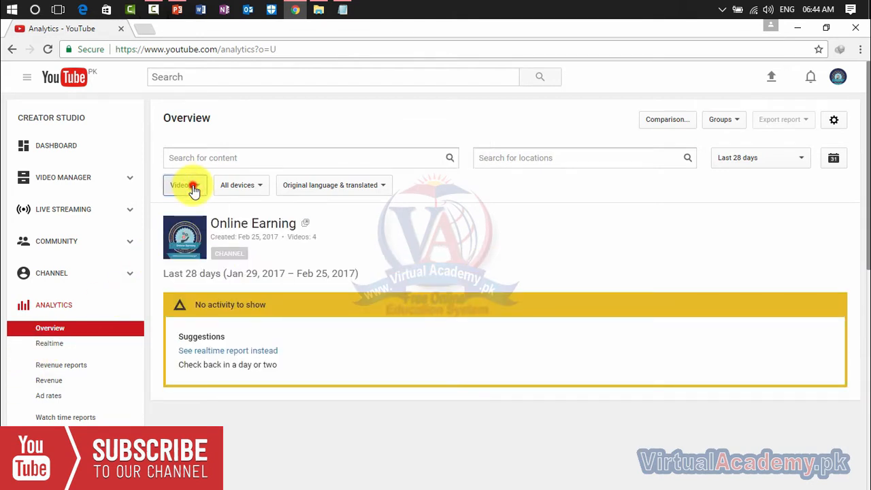
{"action": "left_click", "coordinate": [239, 189]}
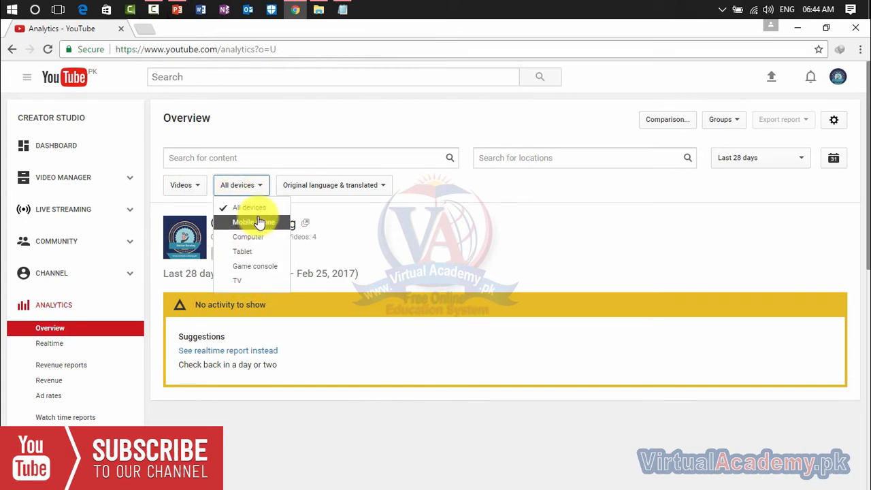
{"action": "left_click", "coordinate": [469, 231]}
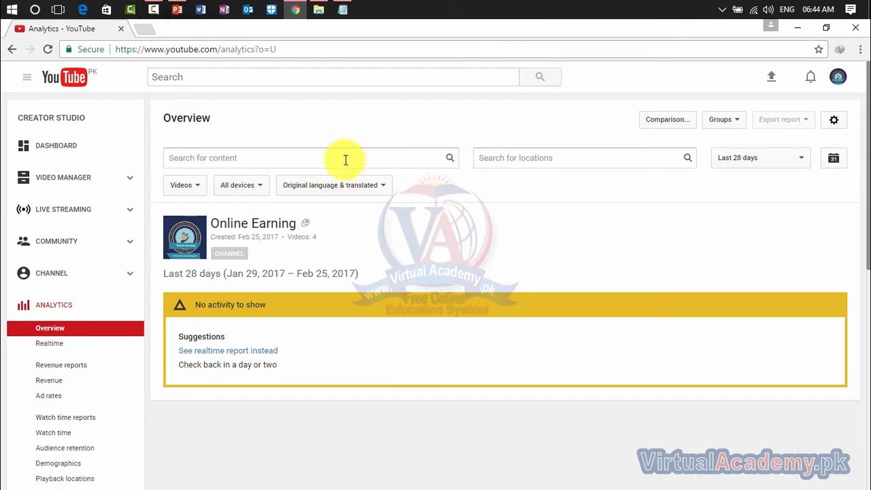
View the Realtime and Revenue reports in the channel's analytics.
{"action": "left_click", "coordinate": [49, 344]}
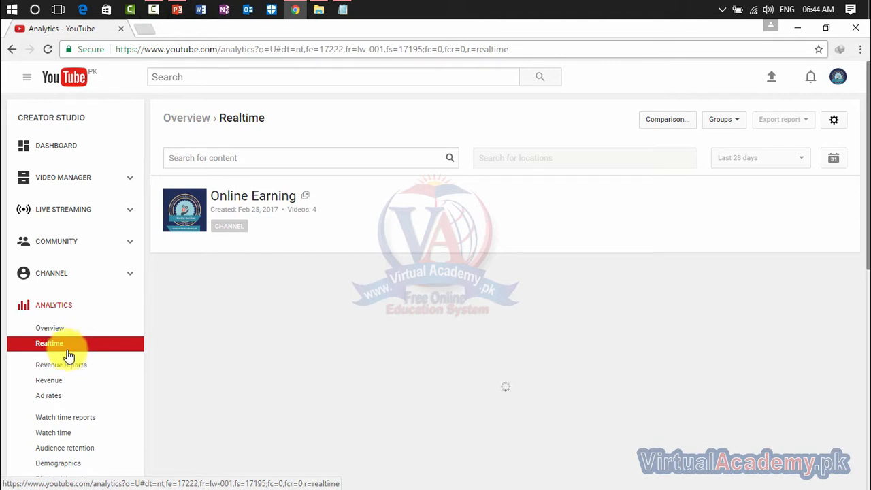
{"action": "left_click", "coordinate": [58, 387]}
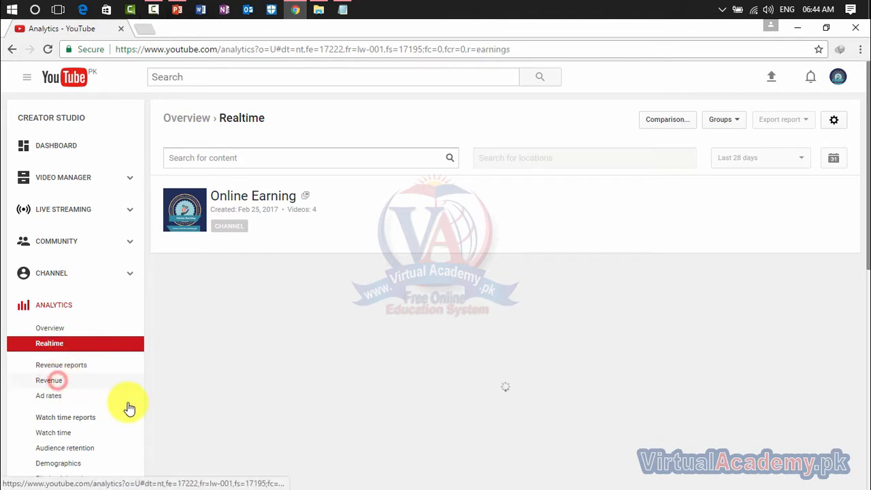
{"action": "scroll", "coordinate": [133, 403], "scroll_direction": "down", "scroll_amount": 3}
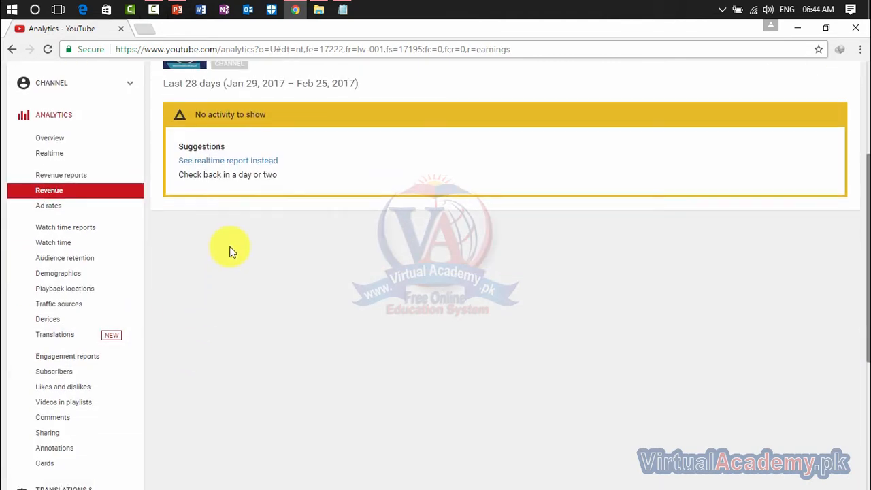
{"action": "scroll", "coordinate": [229, 249], "scroll_direction": "up", "scroll_amount": 1}
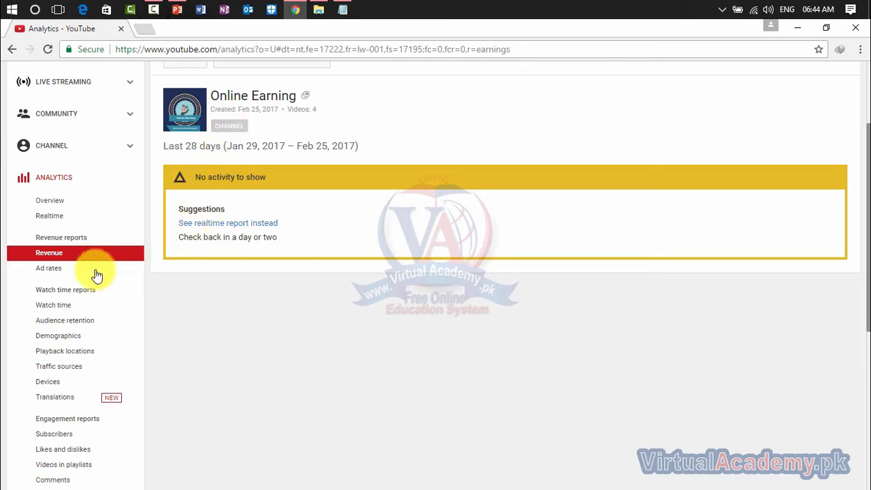
View the Watch time and Translations reports among the watch time reports.
{"action": "left_click", "coordinate": [65, 306]}
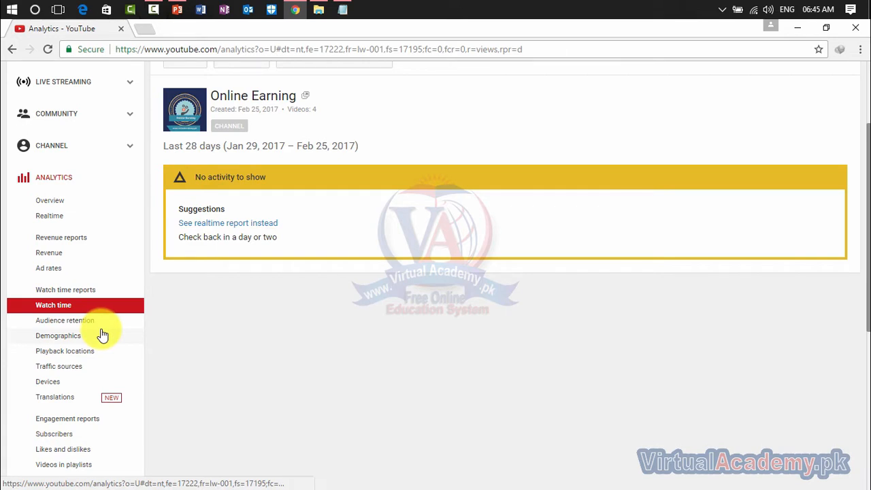
{"action": "scroll", "coordinate": [101, 335], "scroll_direction": "down", "scroll_amount": 2}
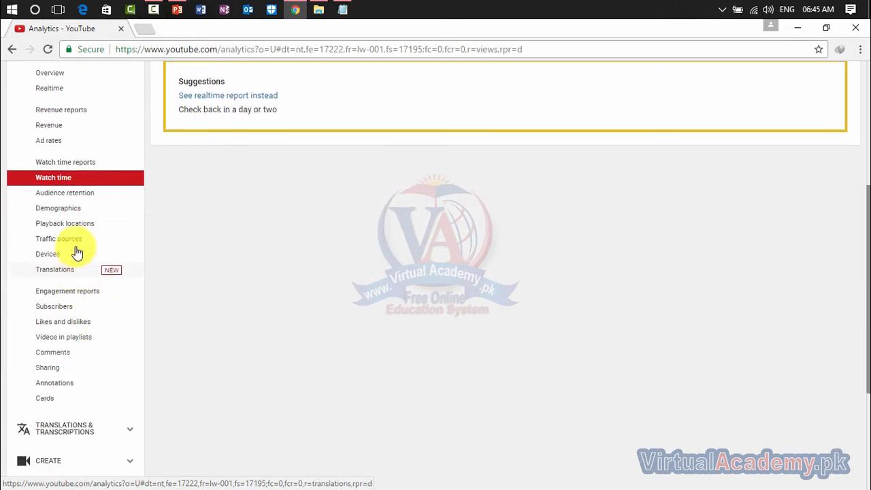
{"action": "left_click", "coordinate": [68, 271]}
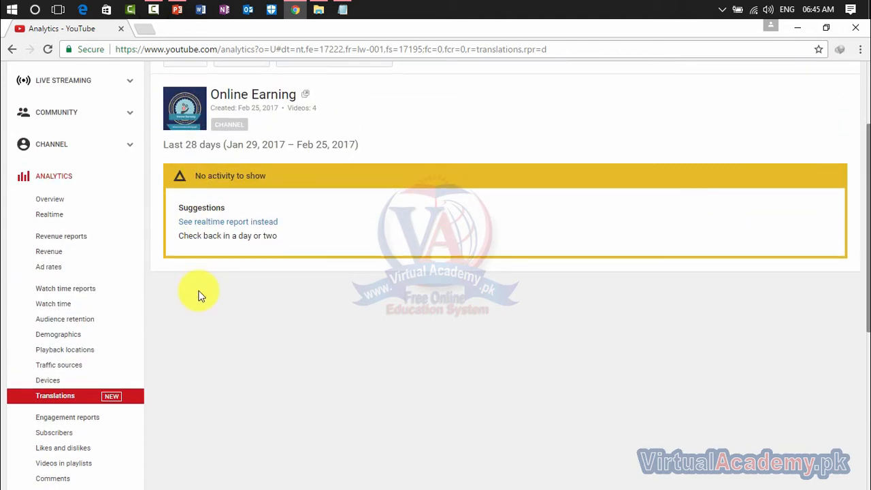
View the Subscribers report and look through the other engagement reports offered in the analytics.
{"action": "scroll", "coordinate": [163, 303], "scroll_direction": "down", "scroll_amount": 2}
{"action": "left_click", "coordinate": [91, 293]}
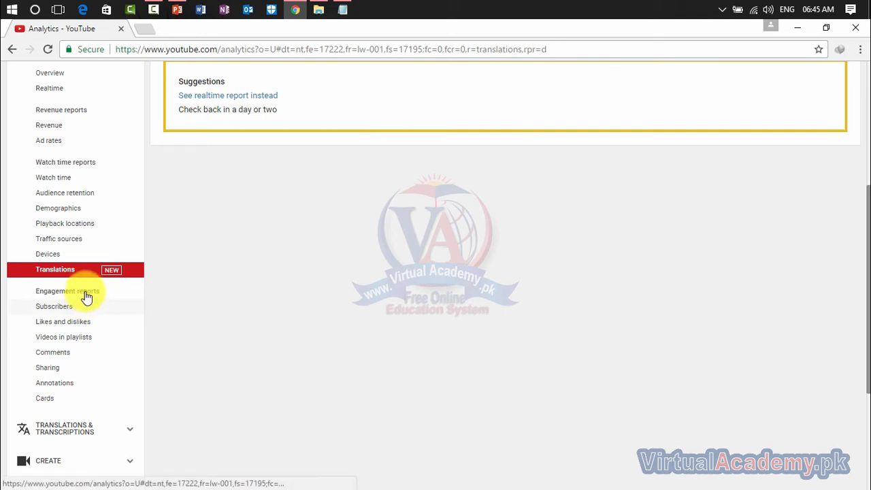
{"action": "left_click", "coordinate": [86, 298]}
{"action": "left_click", "coordinate": [82, 308]}
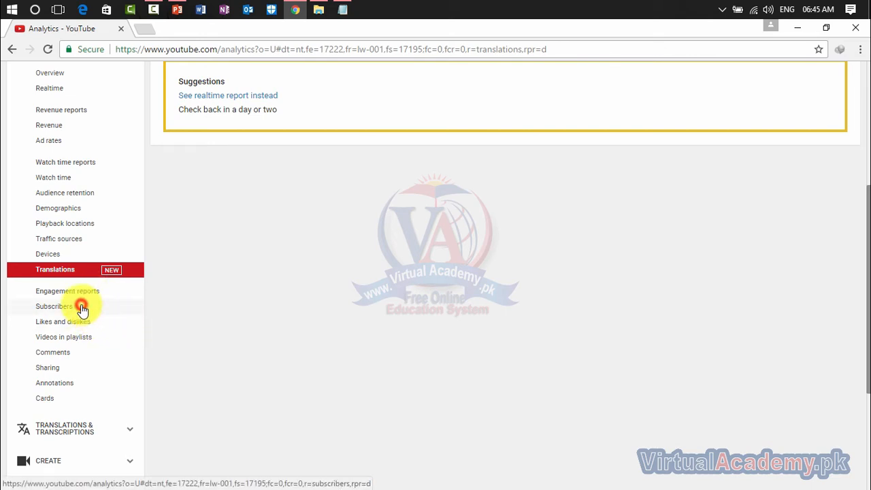
{"action": "scroll", "coordinate": [219, 282], "scroll_direction": "down", "scroll_amount": 1}
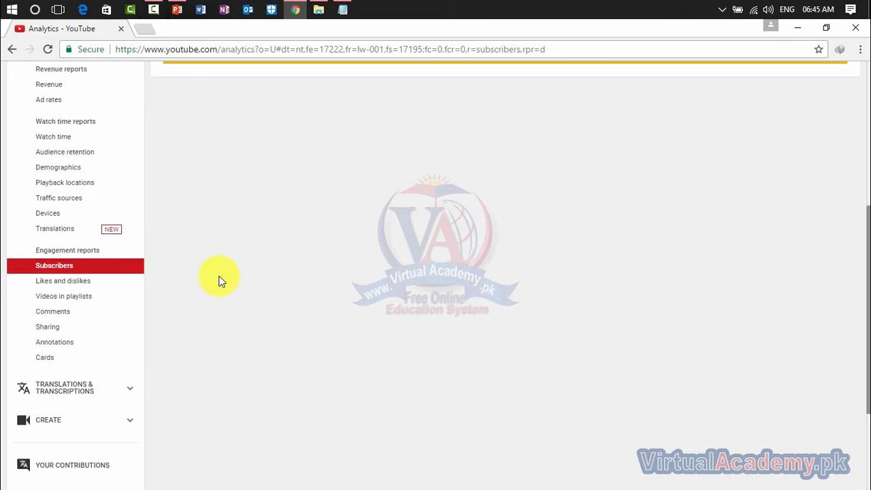
{"action": "scroll", "coordinate": [219, 281], "scroll_direction": "down", "scroll_amount": 2}
{"action": "scroll", "coordinate": [210, 282], "scroll_direction": "up", "scroll_amount": 4}
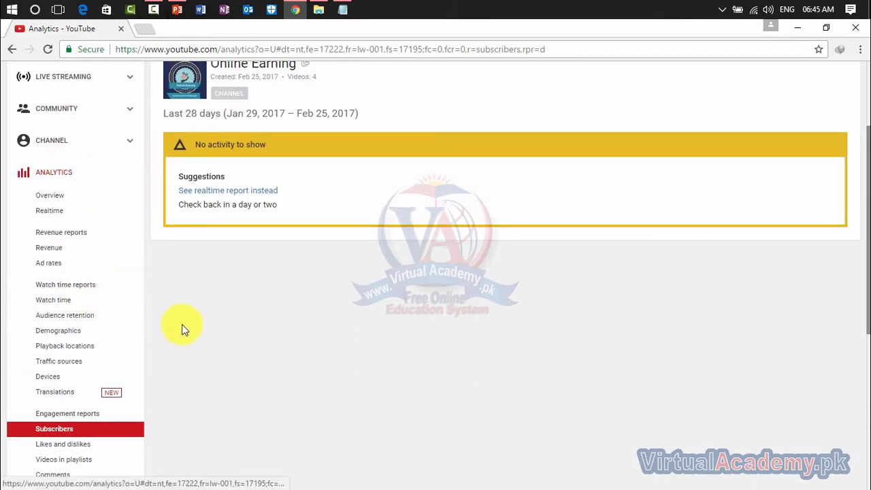
{"action": "scroll", "coordinate": [182, 329], "scroll_direction": "down", "scroll_amount": 4}
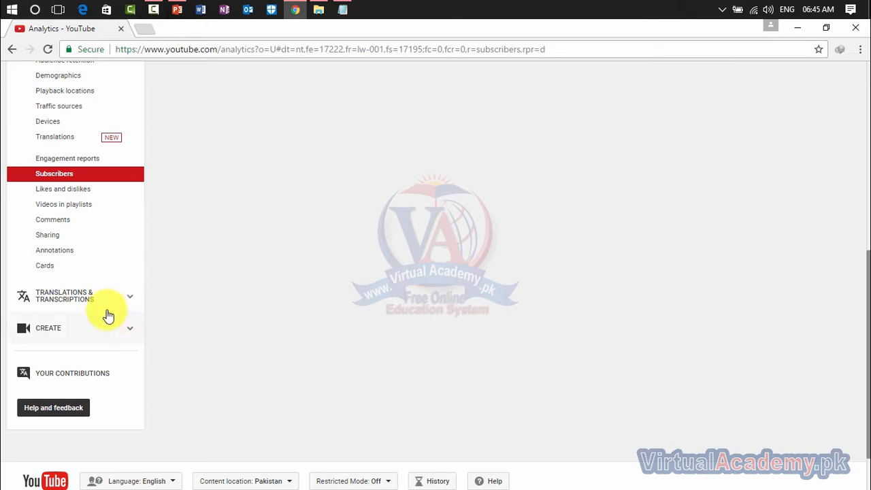
Open the Community contributions page under Translations & Transcriptions and dismiss its settings pop-up without turning the feature on.
{"action": "left_click", "coordinate": [79, 298]}
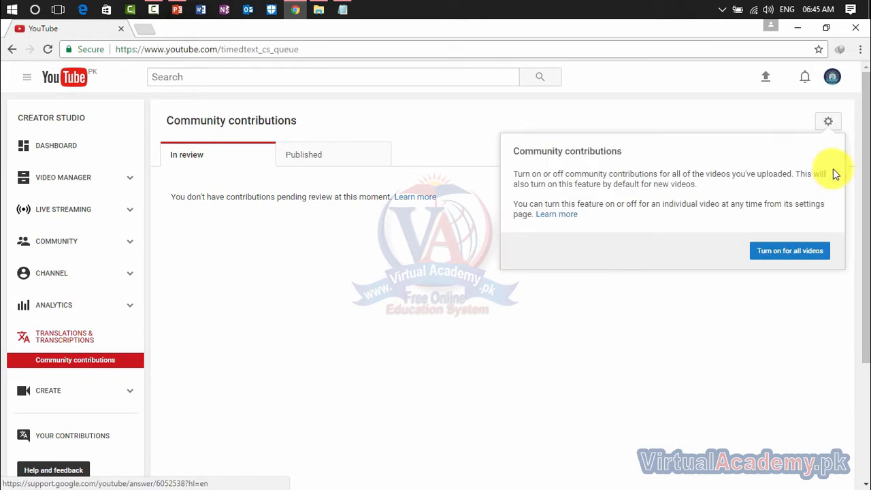
{"action": "left_click", "coordinate": [765, 328]}
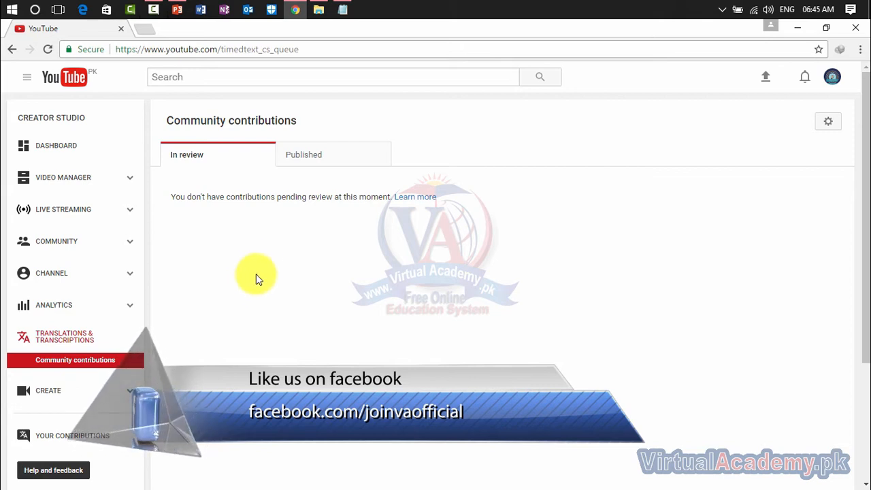
Open the Create section, return from its Video Editor to the Audio Library, and briefly preview the free track "Move Out".
{"action": "left_click", "coordinate": [51, 391]}
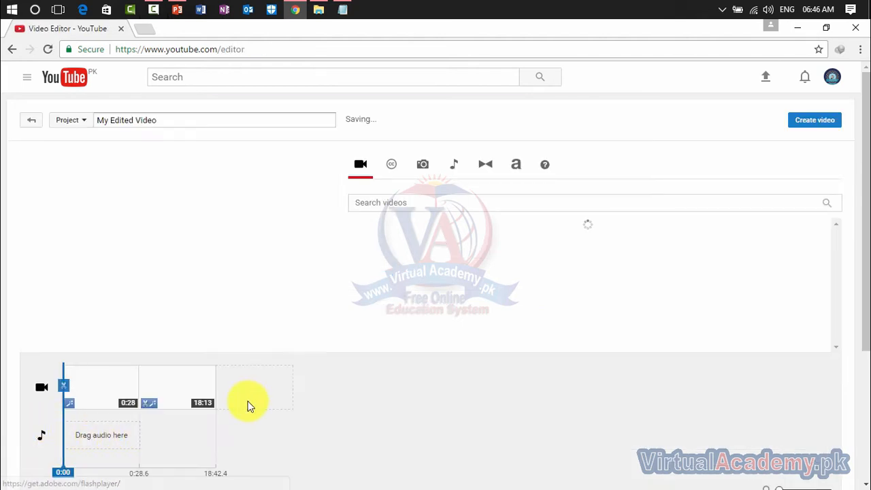
{"action": "left_click", "coordinate": [14, 49]}
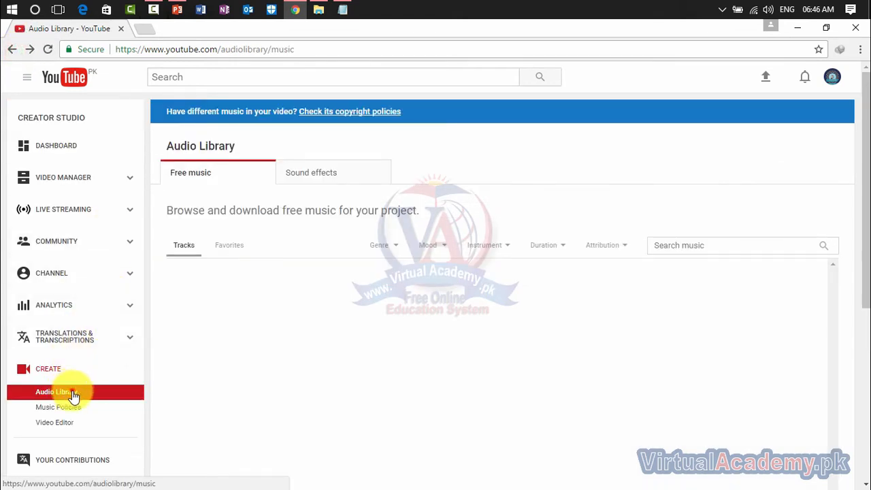
{"action": "left_click", "coordinate": [74, 395]}
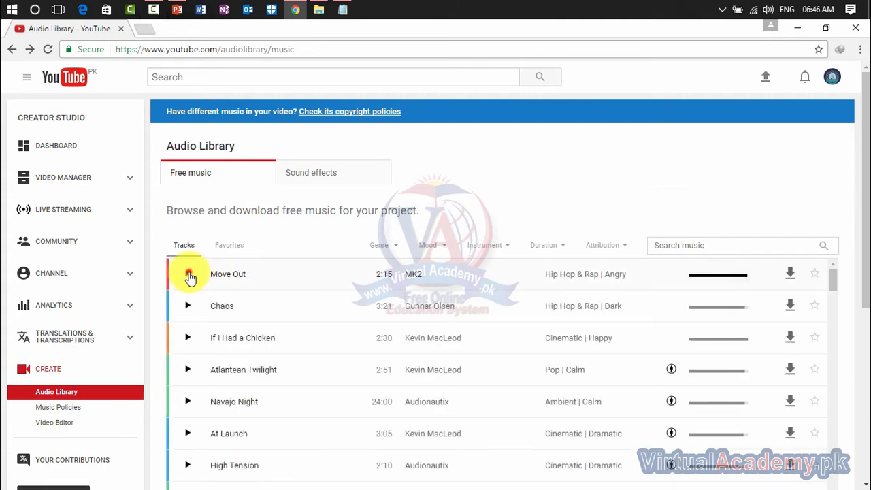
{"action": "left_click", "coordinate": [188, 275]}
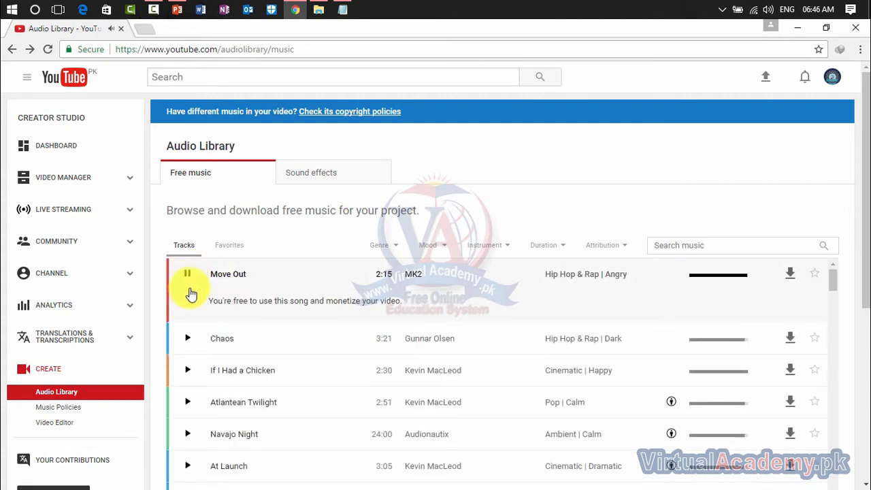
{"action": "left_click", "coordinate": [188, 275]}
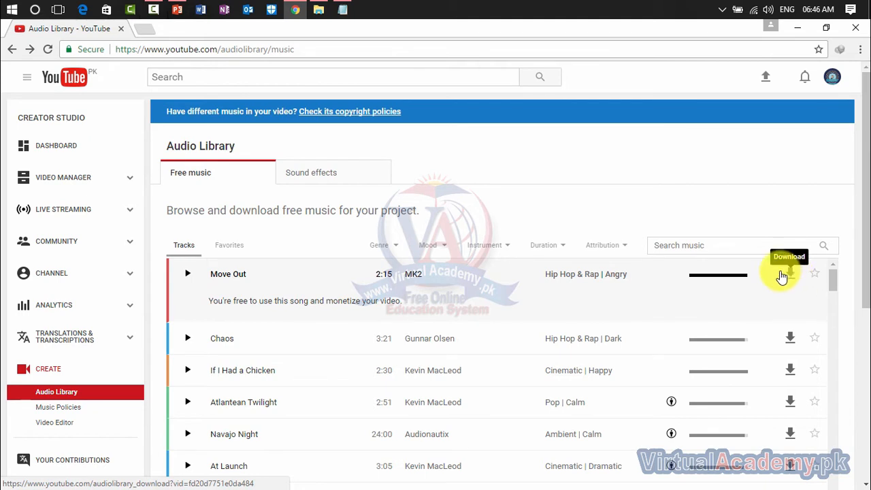
Filter the Audio Library's free music by the Dark mood and the Classical genre, and browse the matching tracks.
{"action": "left_click", "coordinate": [440, 247]}
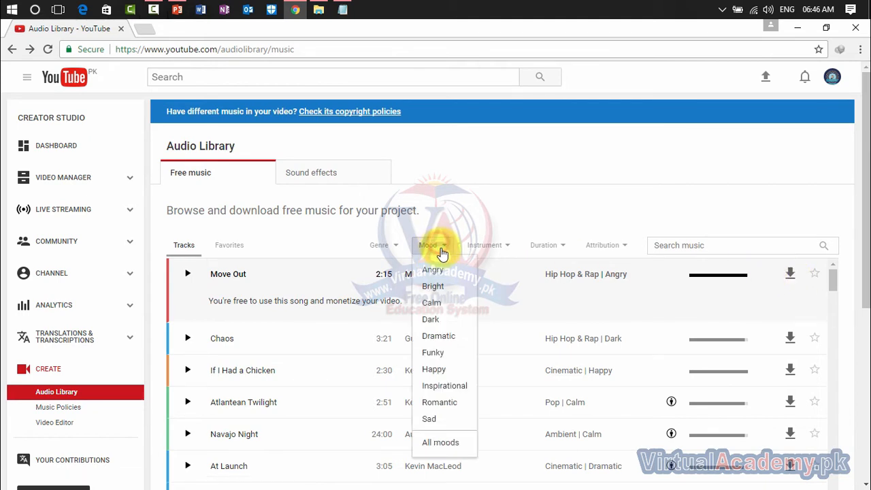
{"action": "left_click", "coordinate": [435, 319]}
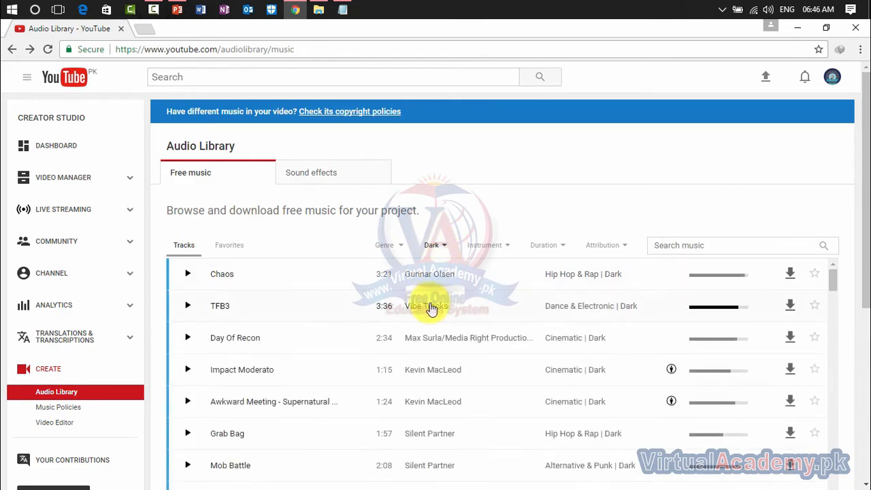
{"action": "scroll", "coordinate": [435, 291], "scroll_direction": "down", "scroll_amount": 10}
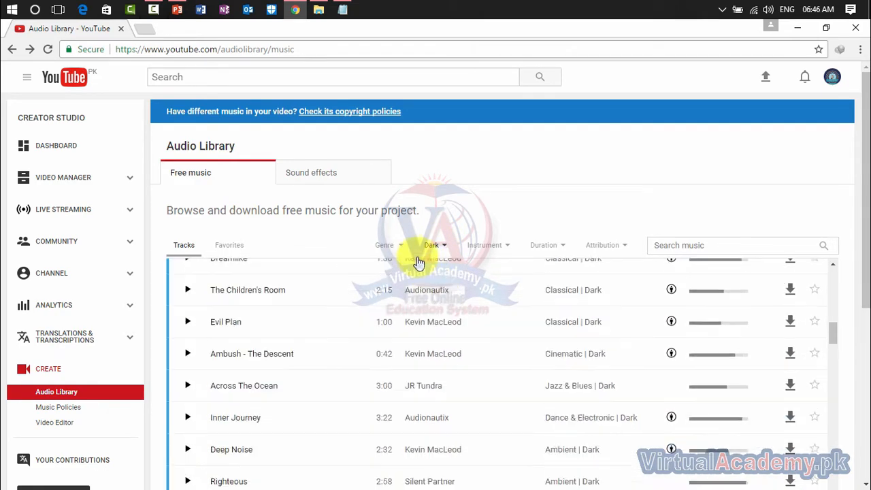
{"action": "scroll", "coordinate": [409, 251], "scroll_direction": "up", "scroll_amount": 4}
{"action": "left_click", "coordinate": [401, 246]}
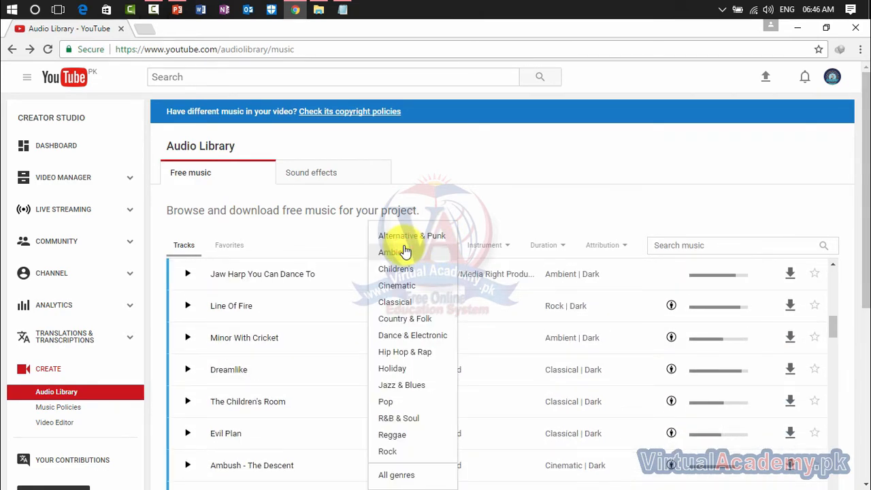
{"action": "left_click", "coordinate": [400, 302]}
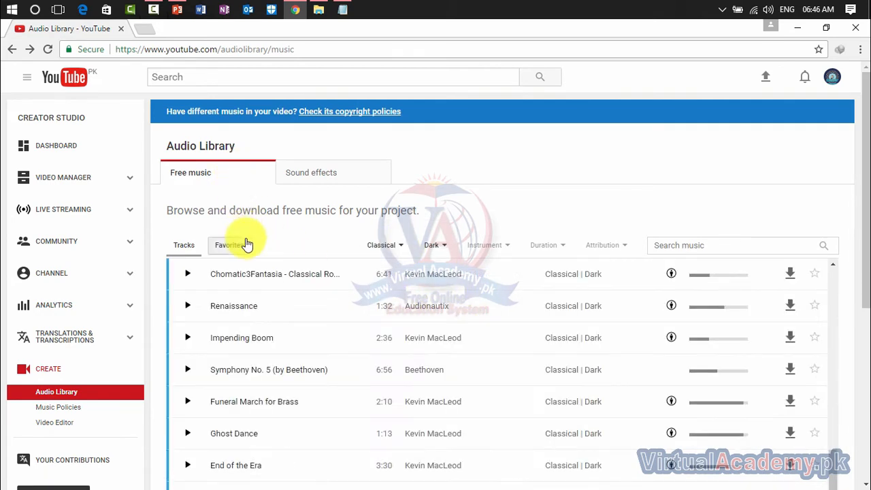
{"action": "scroll", "coordinate": [449, 357], "scroll_direction": "down", "scroll_amount": 5}
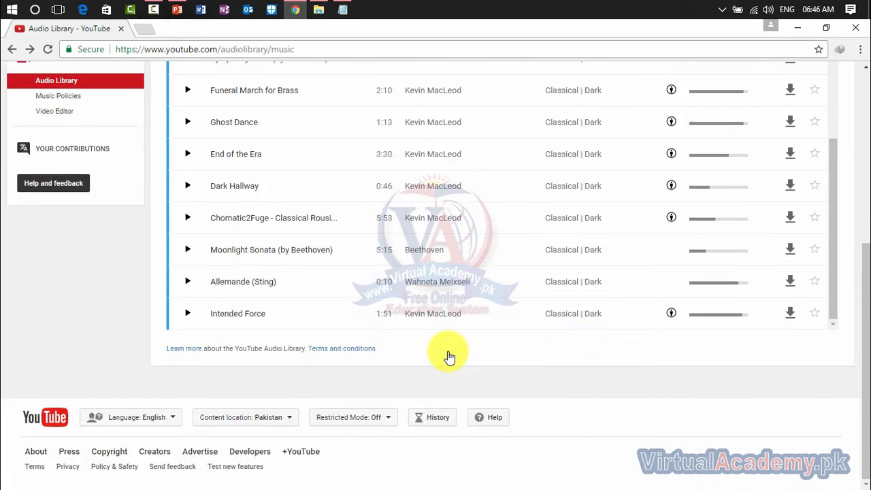
{"action": "scroll", "coordinate": [448, 351], "scroll_direction": "up", "scroll_amount": 4}
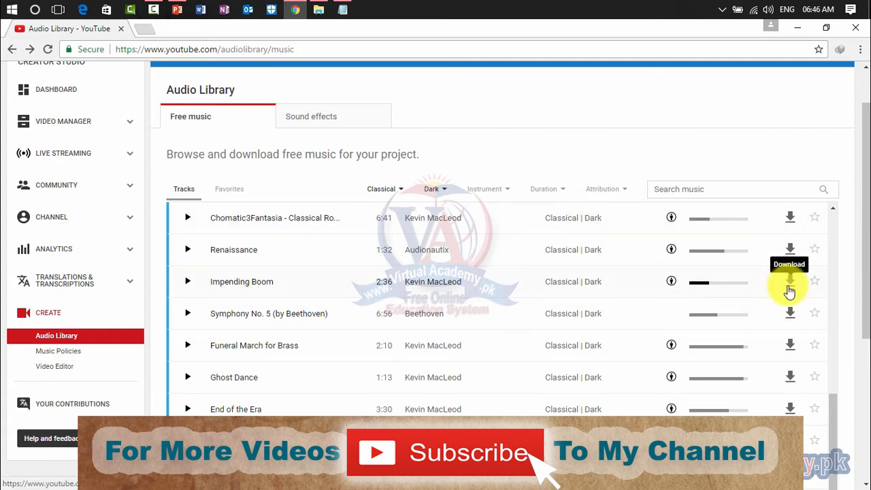
Mark the tracks "Lola", "The Children's Room" and "Quiet" as favorites and check them in the Favorites list before returning to Tracks.
{"action": "left_click", "coordinate": [234, 195]}
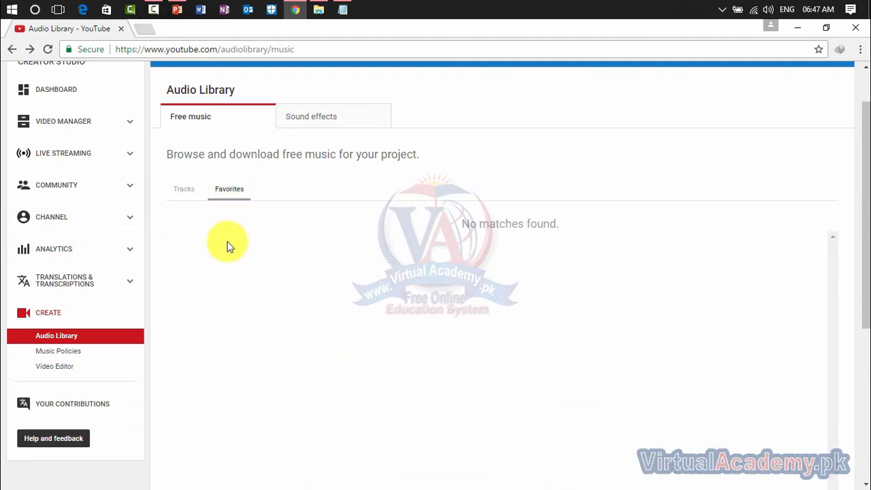
{"action": "left_click", "coordinate": [185, 191]}
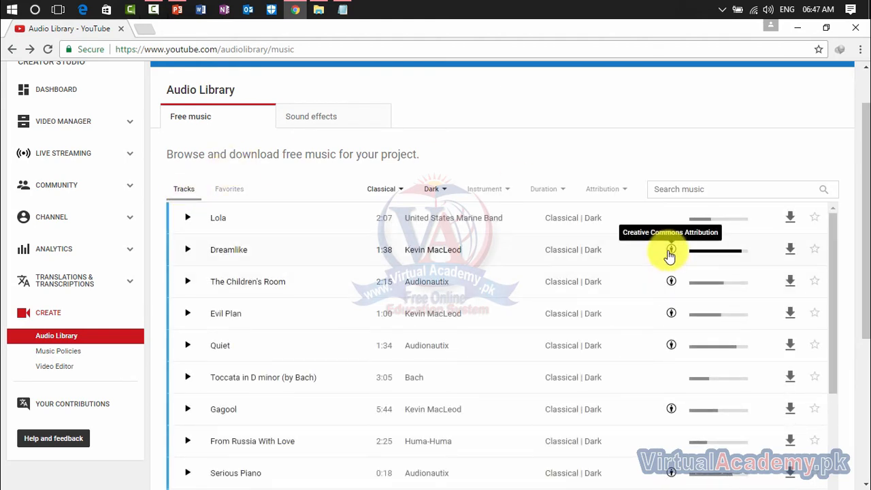
{"action": "left_click", "coordinate": [817, 219]}
{"action": "left_click", "coordinate": [816, 282]}
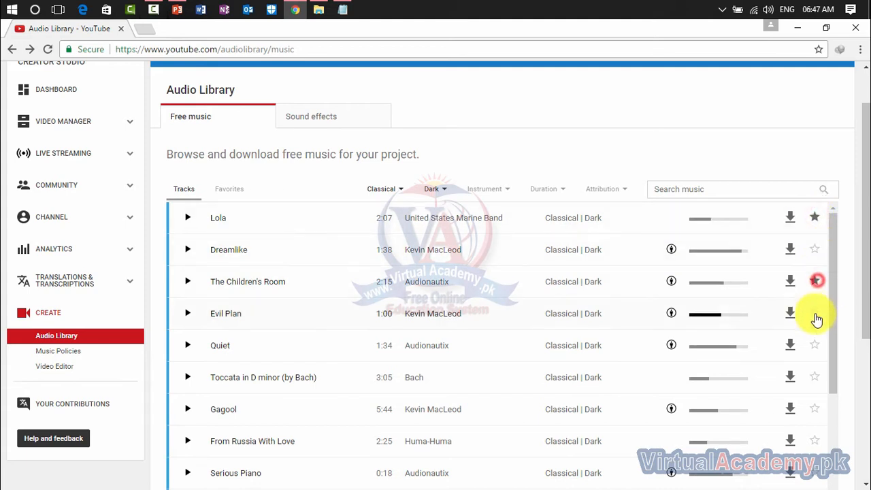
{"action": "left_click", "coordinate": [815, 345]}
{"action": "left_click", "coordinate": [231, 191]}
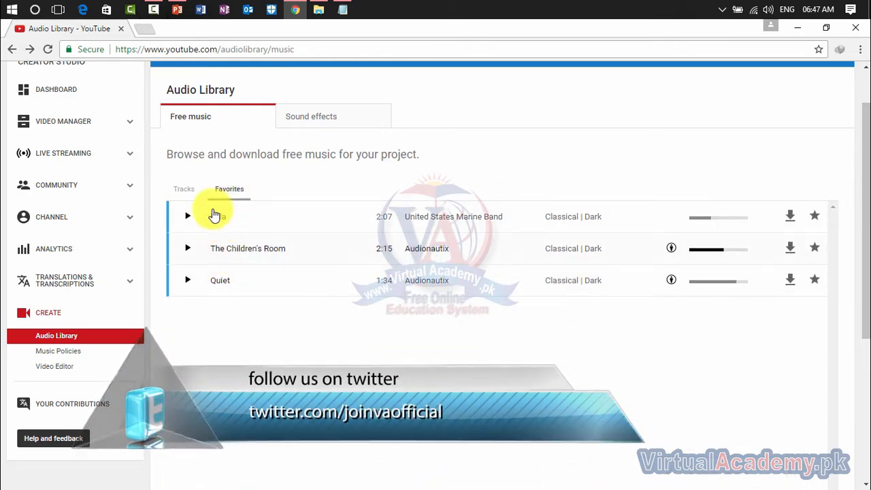
{"action": "left_click", "coordinate": [194, 189]}
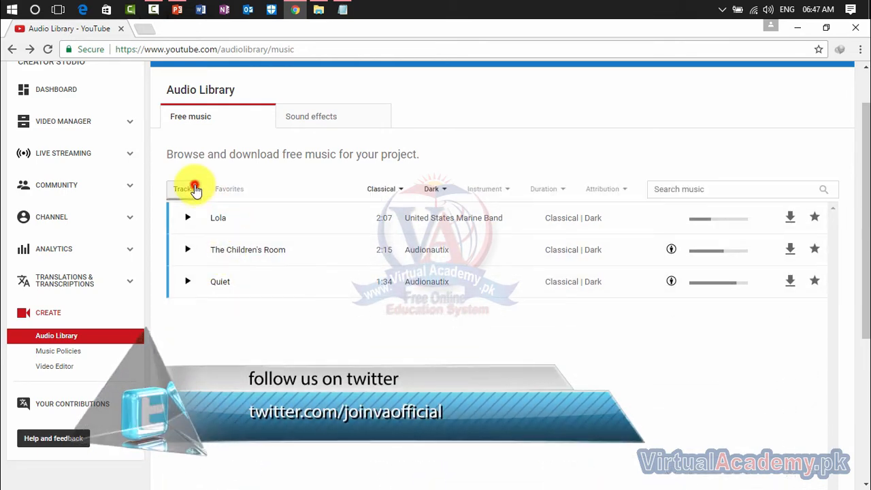
Open the Audio Library's sound effects and preview "50cal Gun Cock and Dry Fire" and "A10 Jet Flyby fire".
{"action": "left_click", "coordinate": [315, 119]}
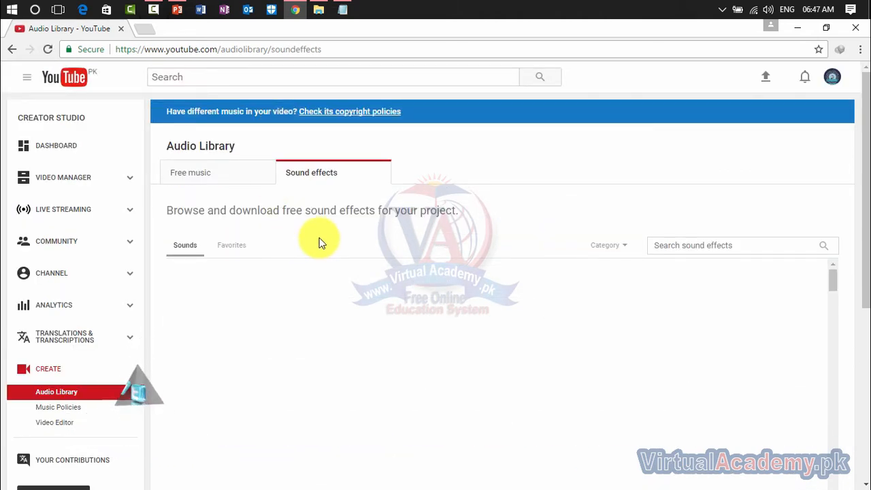
{"action": "scroll", "coordinate": [320, 239], "scroll_direction": "down", "scroll_amount": 2}
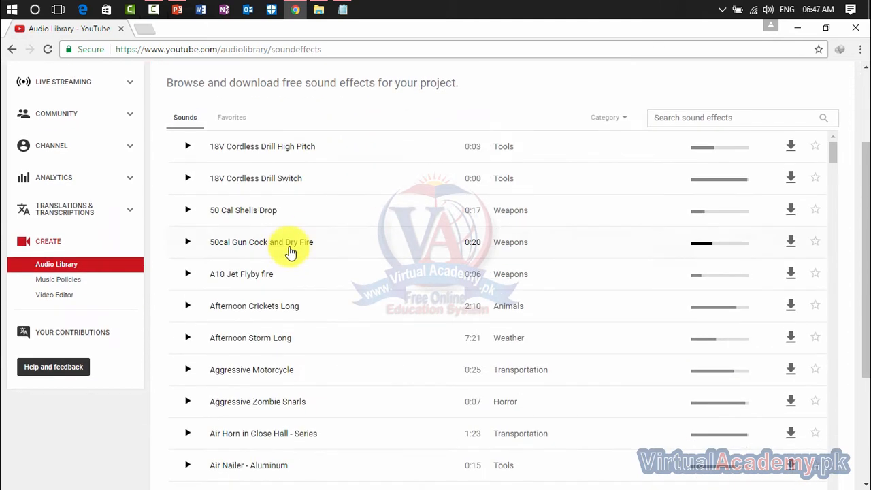
{"action": "left_click", "coordinate": [243, 247]}
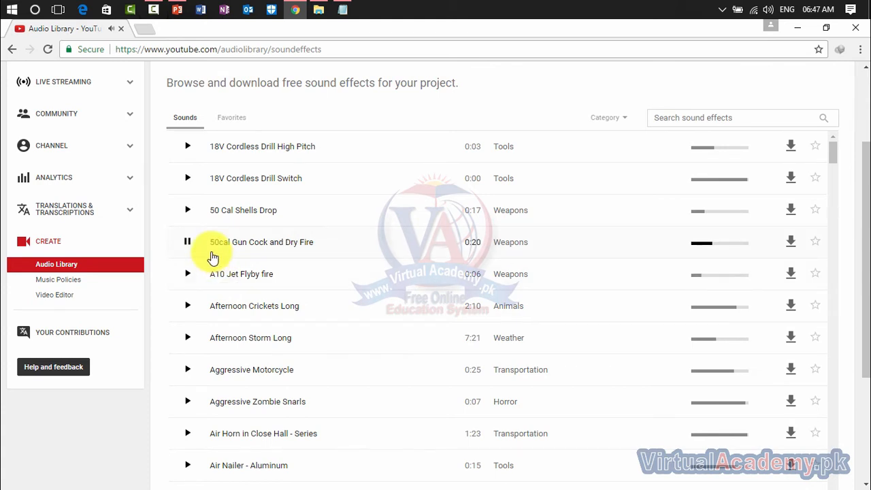
{"action": "left_click", "coordinate": [190, 278]}
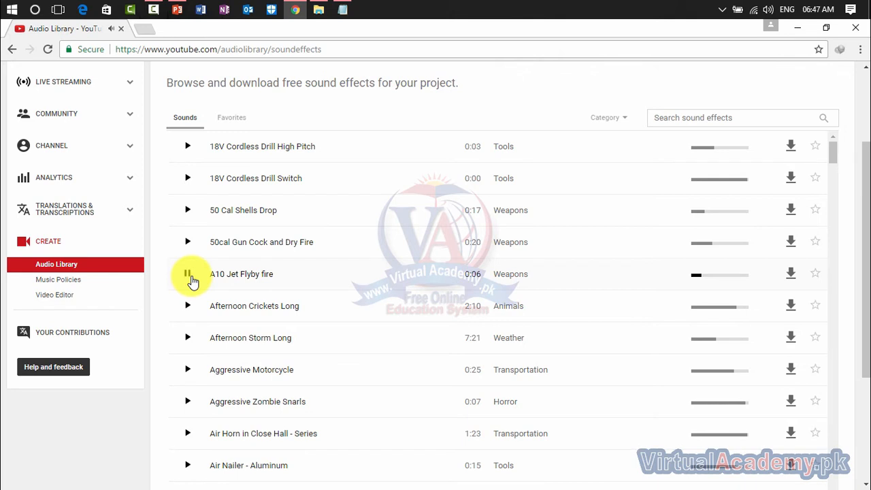
{"action": "left_click", "coordinate": [191, 277]}
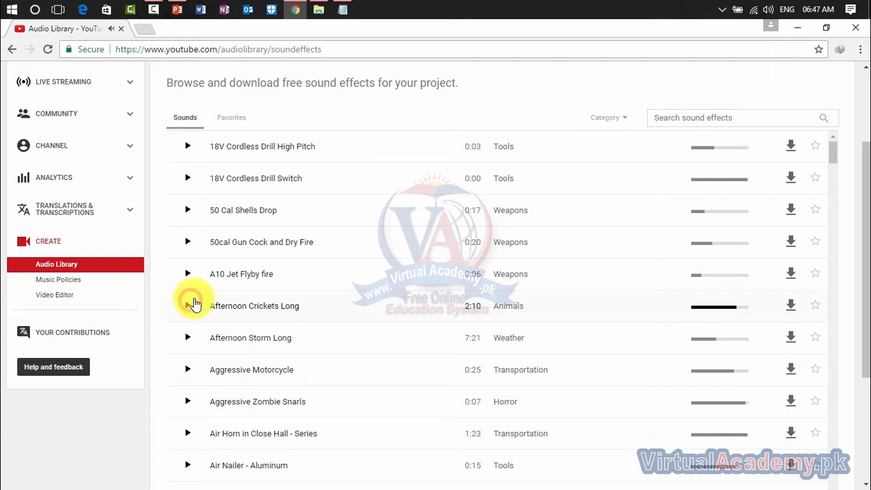
Preview the sound effects "18V Cordless Drill High Pitch", "18V Cordless Drill Switch" and "Air Woosh Underwater".
{"action": "left_click", "coordinate": [184, 148]}
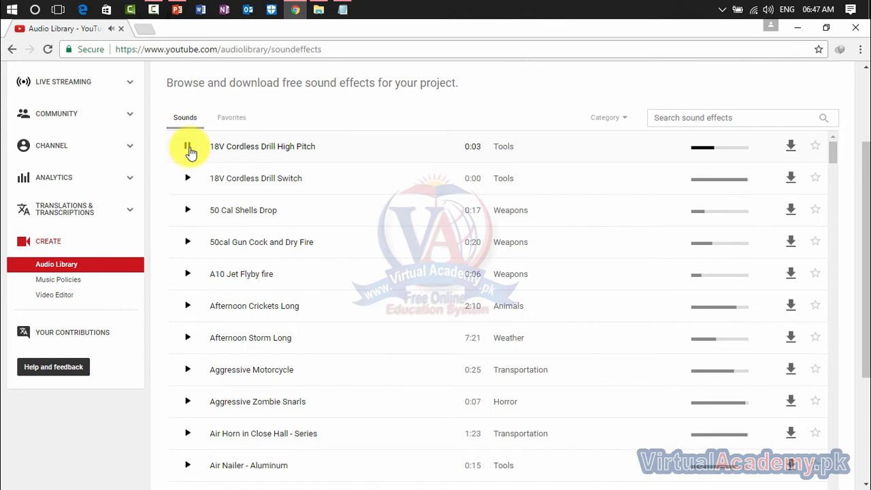
{"action": "left_click", "coordinate": [190, 179]}
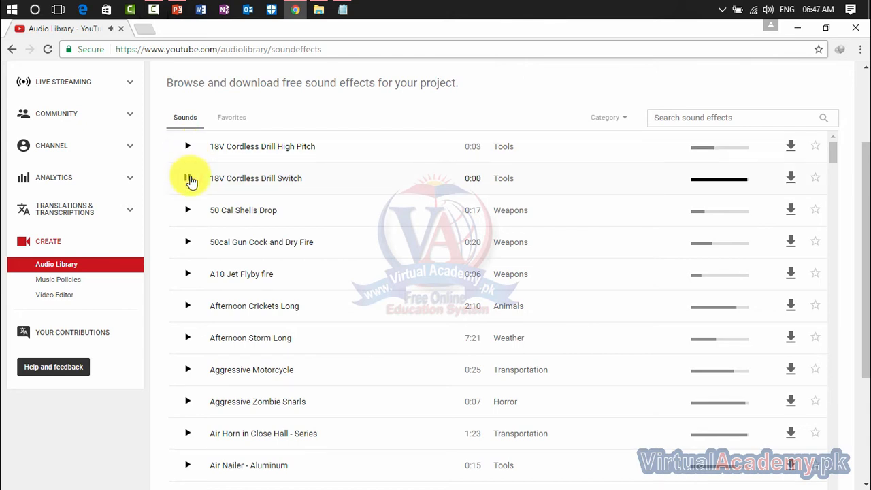
{"action": "scroll", "coordinate": [192, 184], "scroll_direction": "down", "scroll_amount": 3}
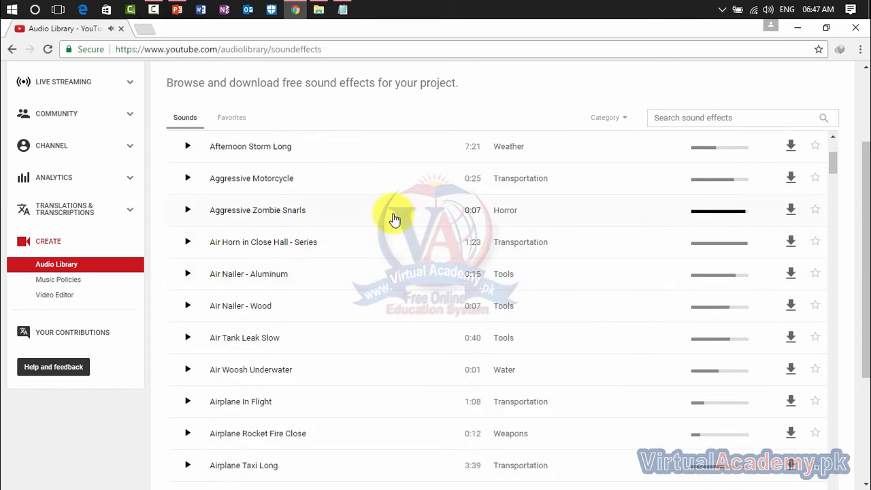
{"action": "left_click", "coordinate": [190, 371]}
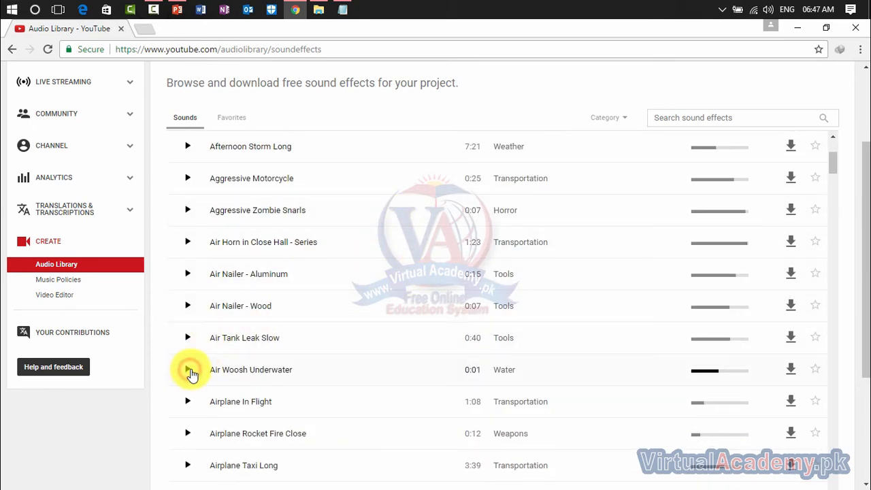
View the Music Policies directory of the Create section, and open the Video Editor.
{"action": "scroll", "coordinate": [356, 249], "scroll_direction": "up", "scroll_amount": 6}
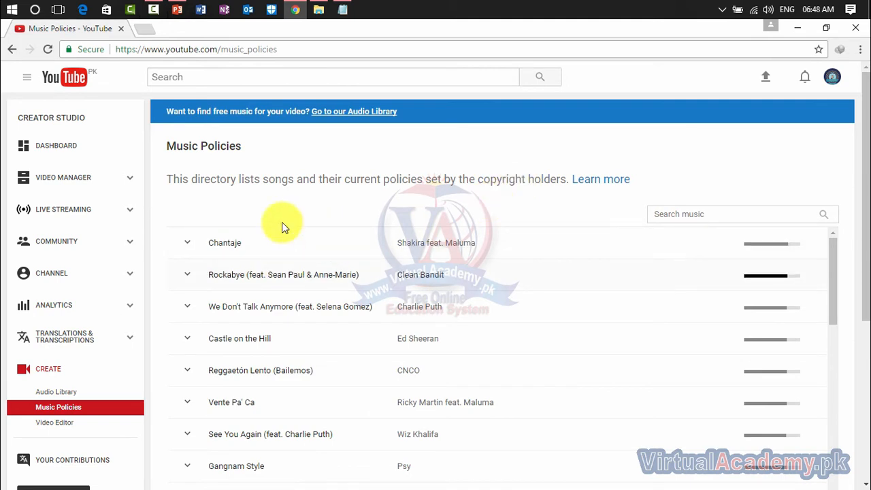
{"action": "left_click", "coordinate": [68, 425]}
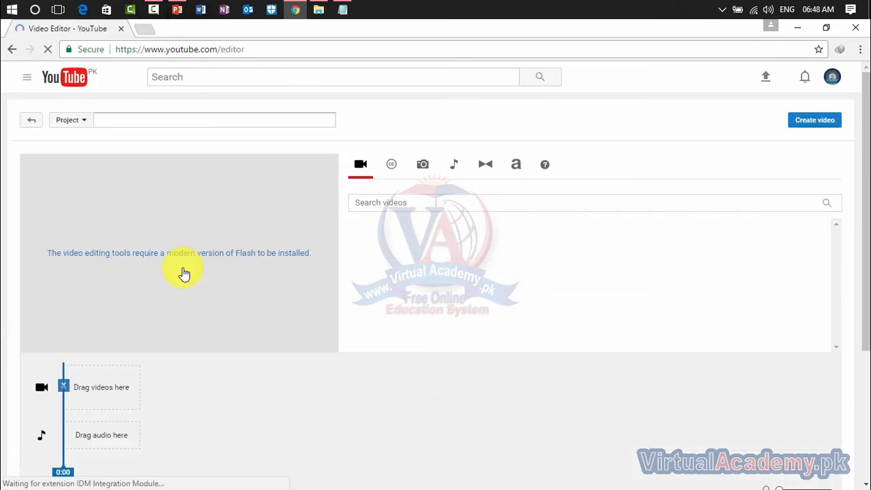
{"action": "left_click", "coordinate": [406, 274]}
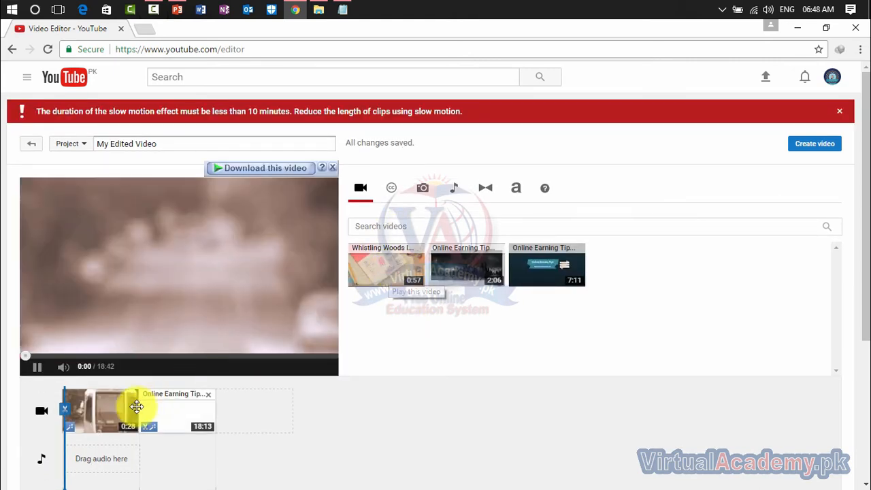
Remove both existing clips from the video track of the "My Edited Video" project.
{"action": "left_click", "coordinate": [94, 409]}
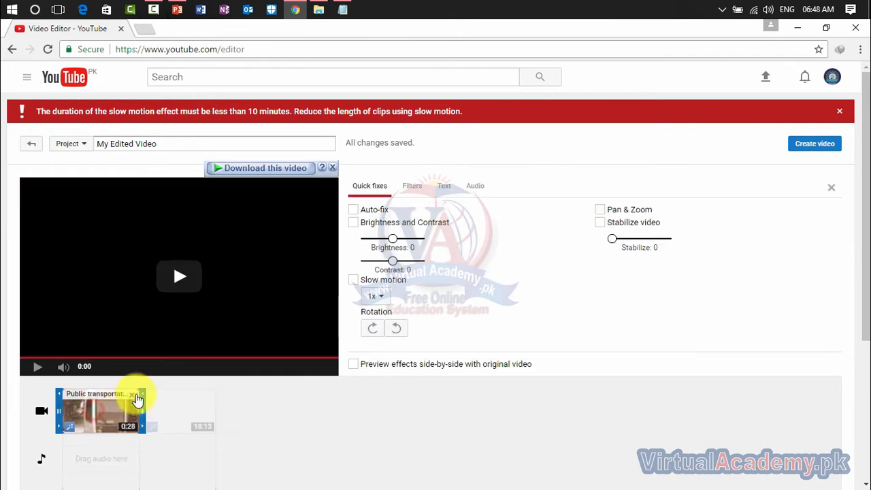
{"action": "left_click", "coordinate": [132, 395]}
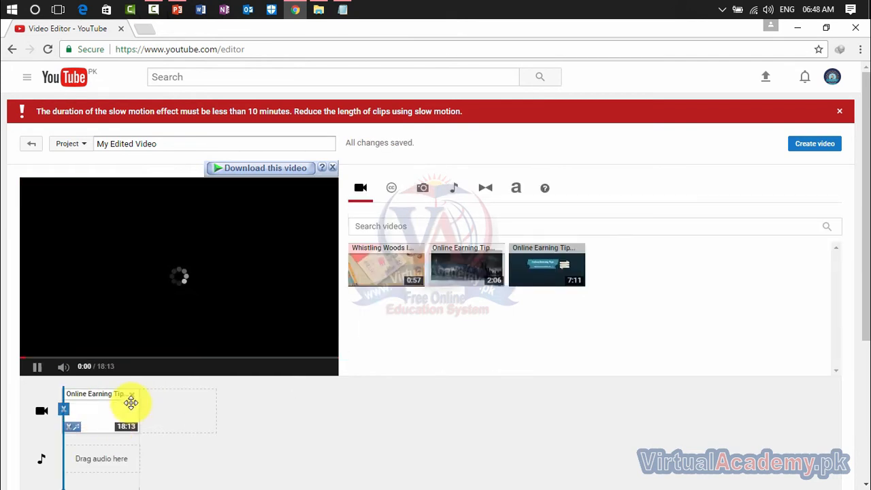
{"action": "left_click", "coordinate": [132, 394]}
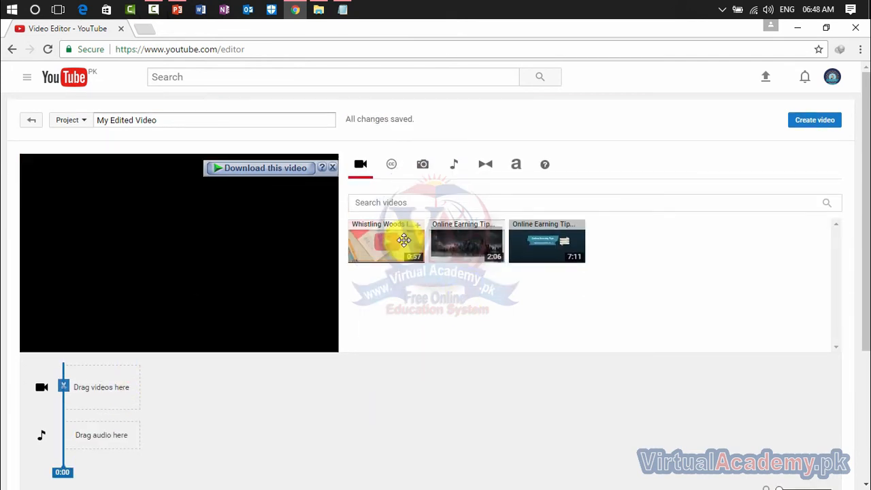
Add the 0:57 "Whistling Woods" video to the empty video track and lower the clip's audio volume.
{"action": "left_click_drag", "start_coordinate": [402, 242], "coordinate": [103, 385]}
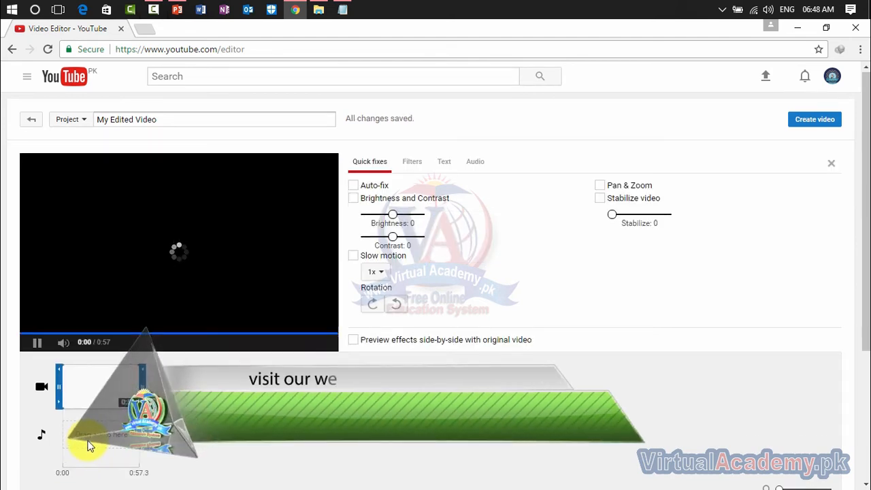
{"action": "scroll", "coordinate": [89, 446], "scroll_direction": "down", "scroll_amount": 1}
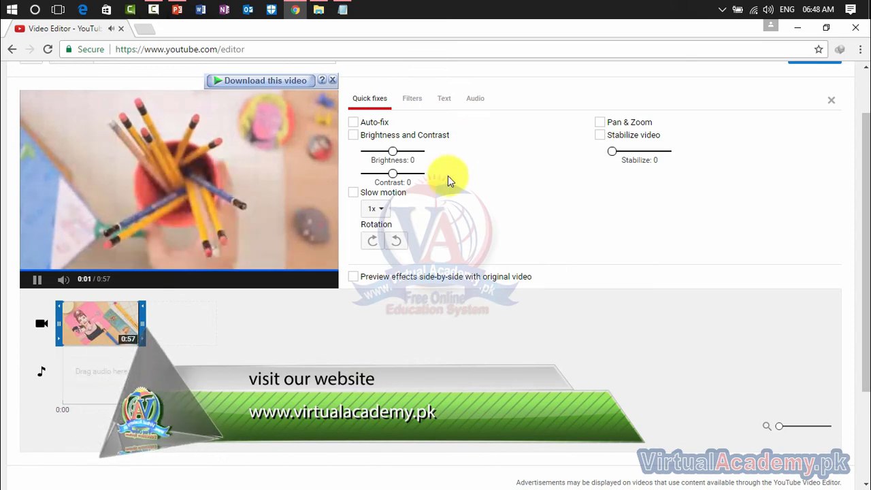
{"action": "left_click", "coordinate": [481, 102]}
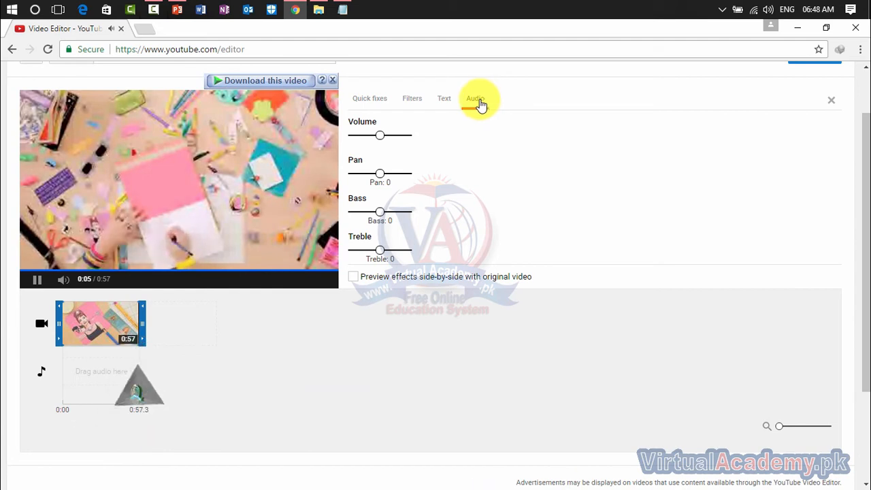
{"action": "left_click", "coordinate": [383, 137]}
{"action": "left_click_drag", "start_coordinate": [383, 137], "coordinate": [354, 140]}
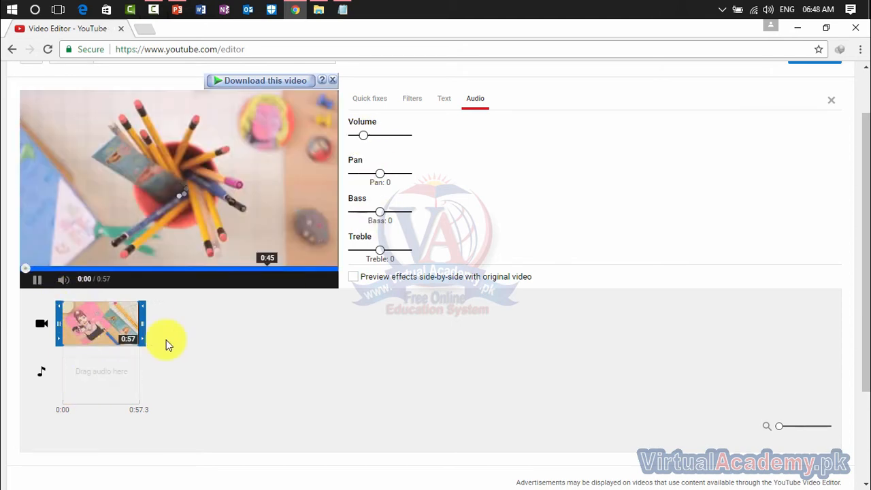
Add the audio track "They Might Not" by Puddle of Infinity to the project's audio track and pause its playback.
{"action": "left_click", "coordinate": [99, 371]}
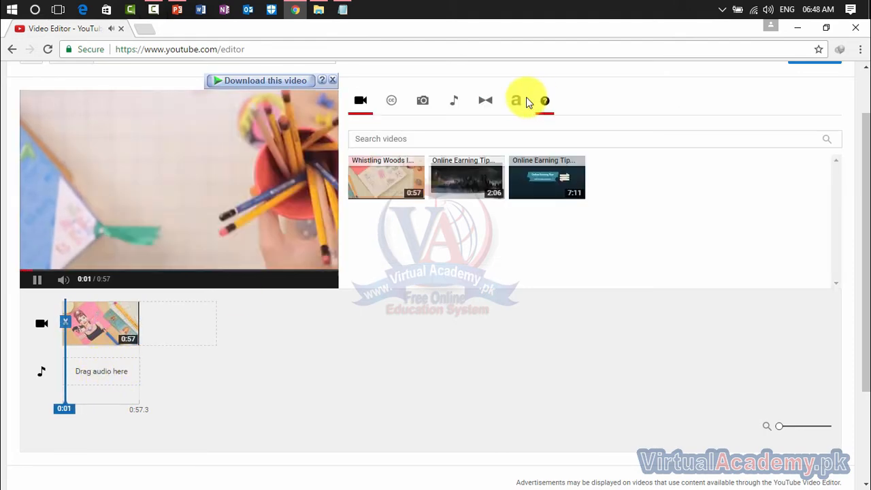
{"action": "left_click", "coordinate": [456, 103]}
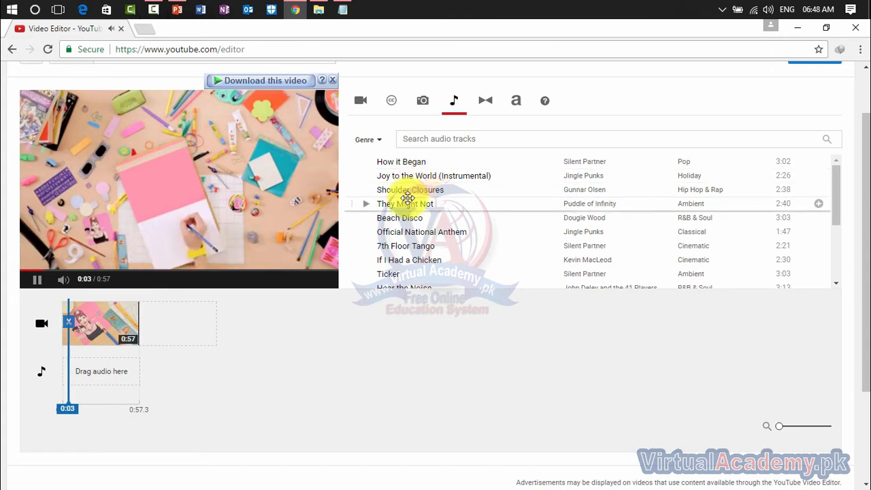
{"action": "left_click_drag", "start_coordinate": [405, 203], "coordinate": [111, 370]}
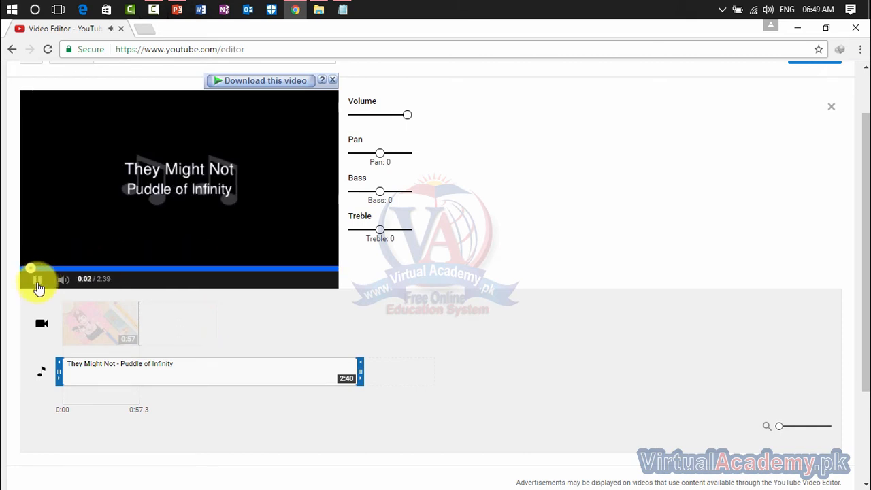
{"action": "left_click", "coordinate": [37, 279]}
Return to the project preview, look at the options for adding photos to the project, and pause playback.
{"action": "left_click", "coordinate": [125, 336]}
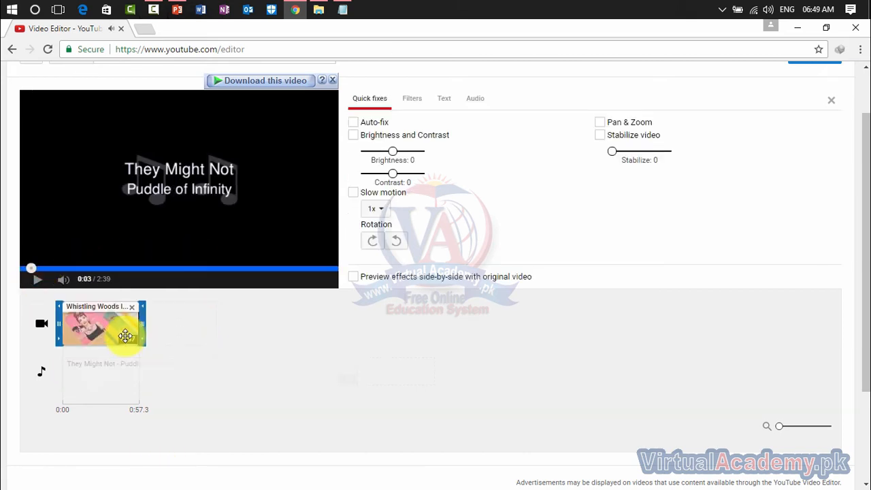
{"action": "left_click_drag", "start_coordinate": [125, 336], "coordinate": [112, 340]}
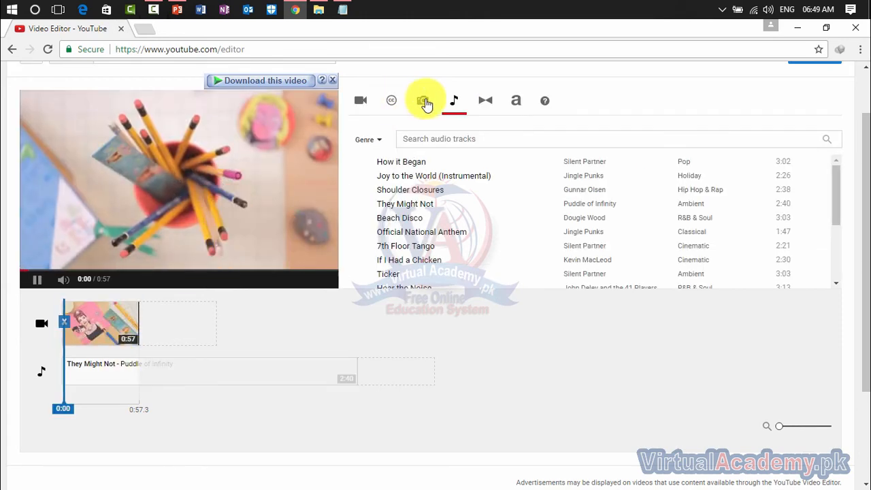
{"action": "left_click", "coordinate": [423, 103]}
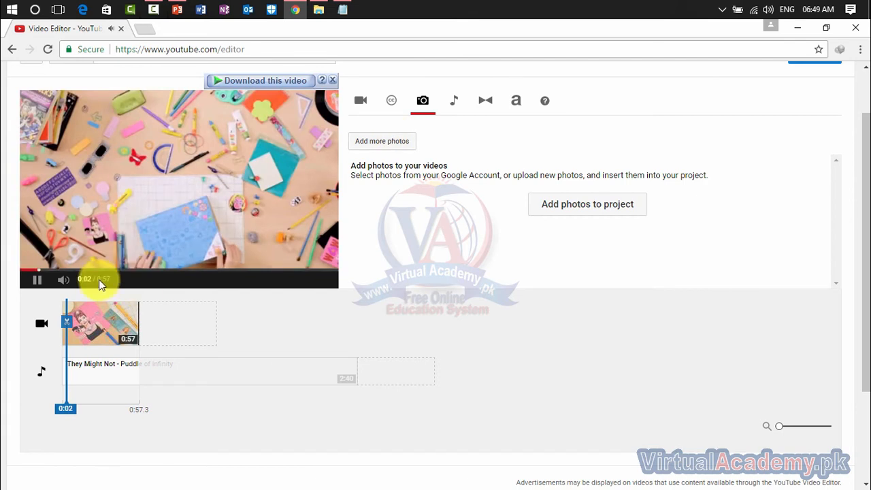
{"action": "left_click", "coordinate": [39, 280]}
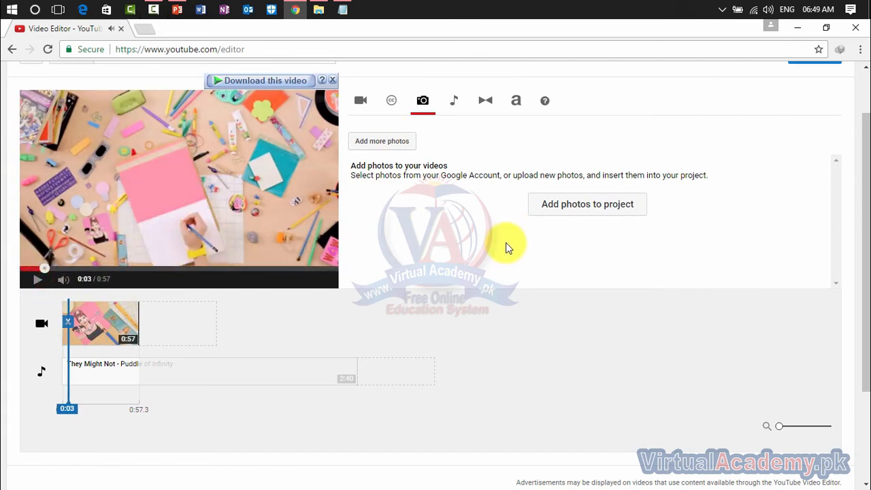
Add the Creative Commons video "Coit Tower" to the timeline after the "Whistling Woods" clip.
{"action": "left_click", "coordinate": [396, 102]}
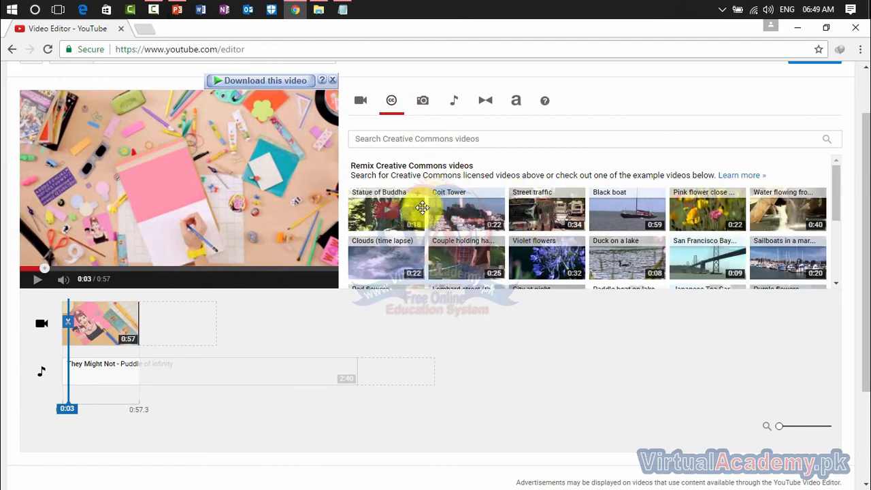
{"action": "left_click_drag", "start_coordinate": [447, 211], "coordinate": [183, 325]}
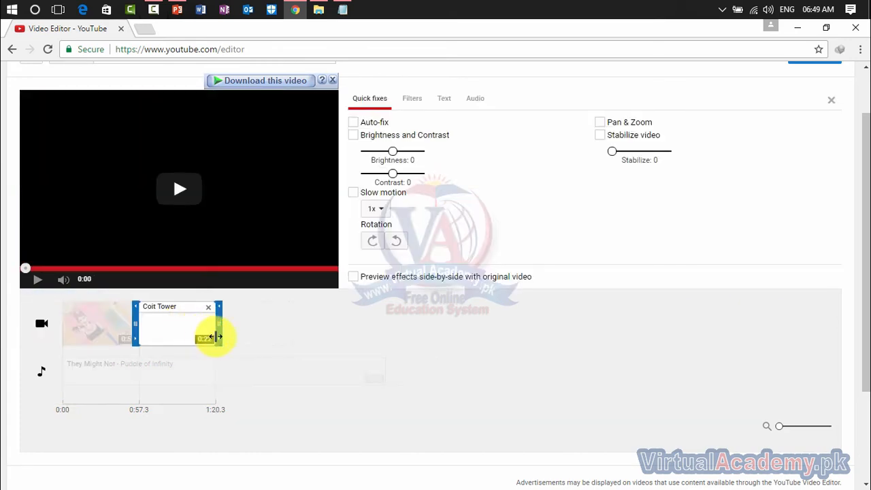
{"action": "left_click", "coordinate": [208, 335]}
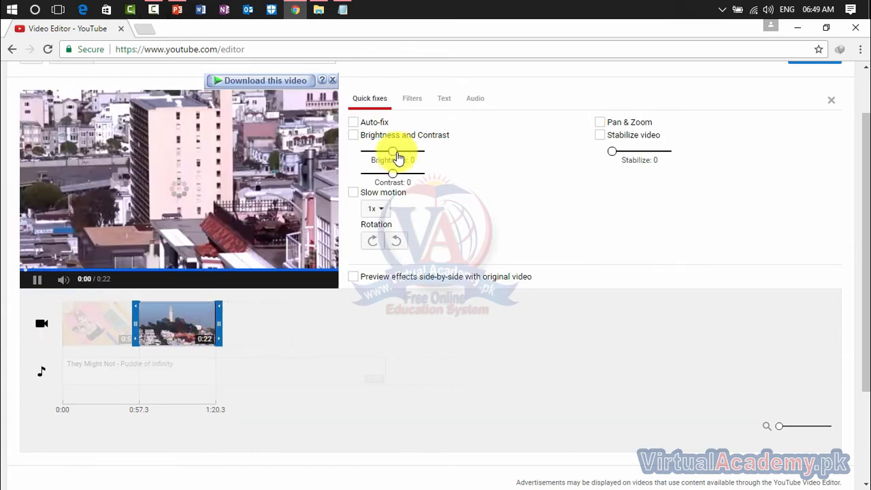
Apply the Sketch filter to the "Coit Tower" clip.
{"action": "left_click", "coordinate": [414, 99]}
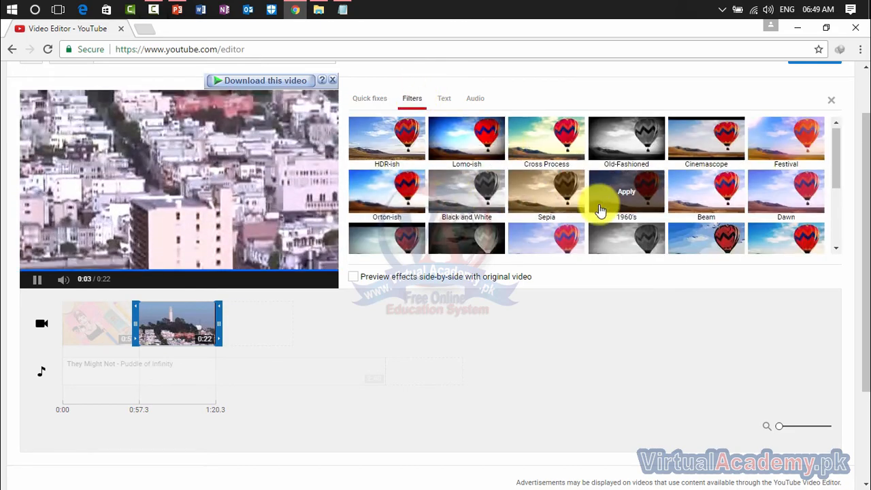
{"action": "scroll", "coordinate": [600, 212], "scroll_direction": "down", "scroll_amount": 3}
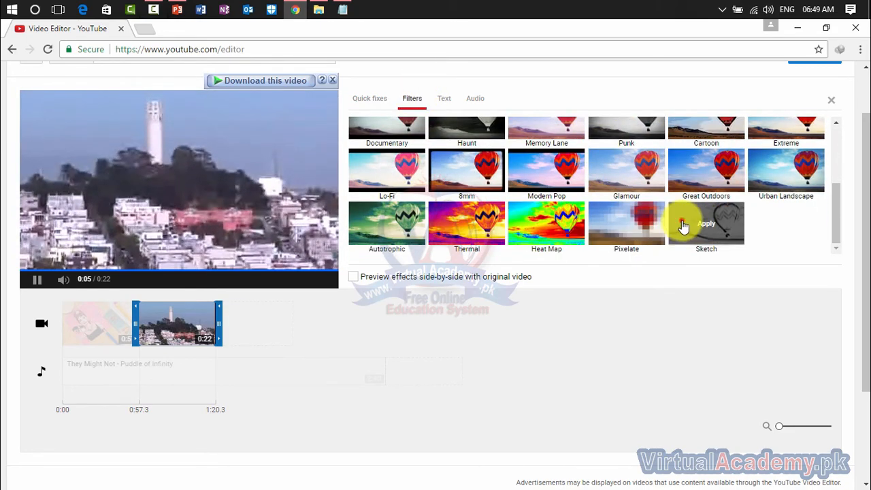
{"action": "left_click", "coordinate": [683, 225]}
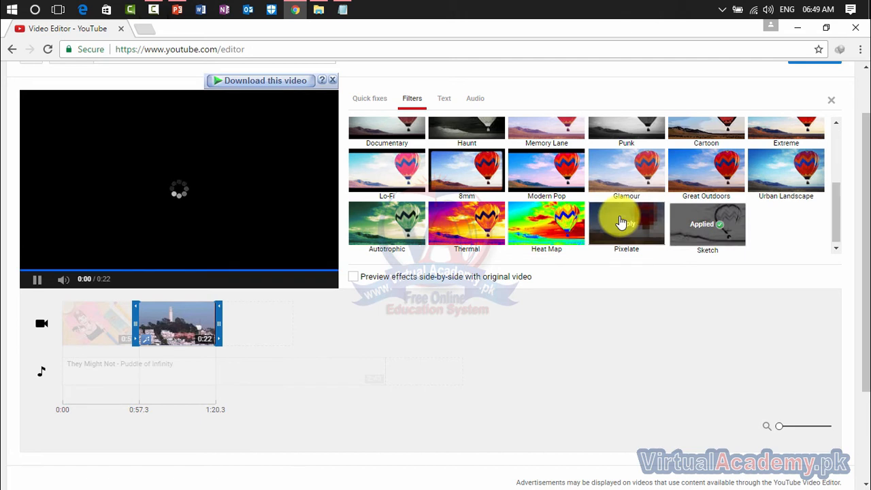
Replace the placeholder overlay text of the "Coit Tower" clip with "hello", pausing the preview first.
{"action": "left_click", "coordinate": [445, 100]}
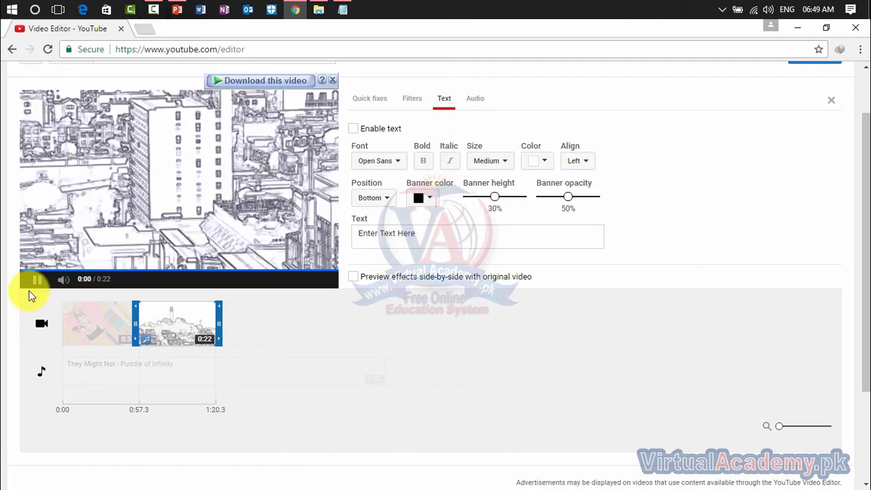
{"action": "left_click", "coordinate": [37, 279]}
{"action": "left_click", "coordinate": [470, 234]}
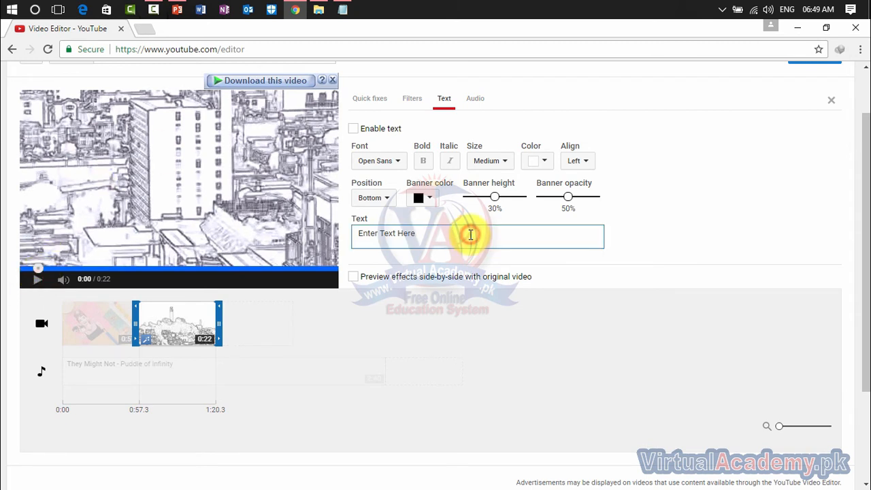
{"action": "left_click_drag", "start_coordinate": [470, 234], "coordinate": [339, 232]}
{"action": "left_click", "coordinate": [339, 234]}
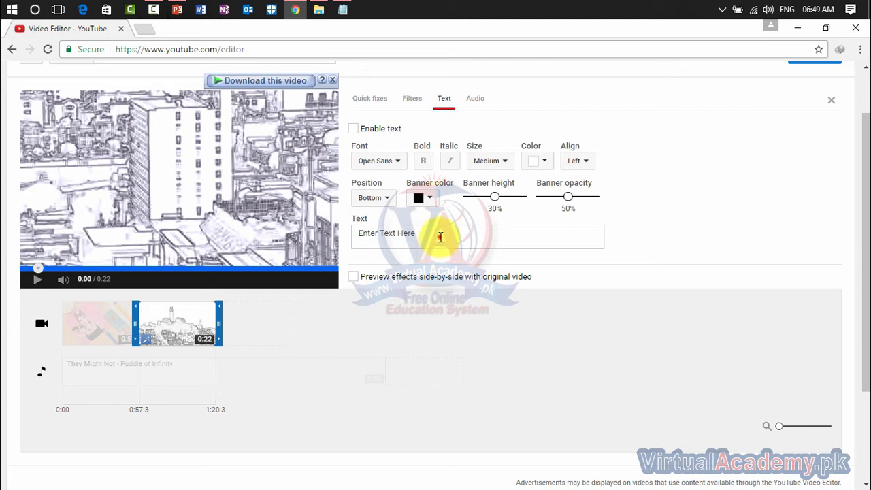
{"action": "left_click_drag", "start_coordinate": [441, 237], "coordinate": [317, 247]}
{"action": "type", "text": "hello"}
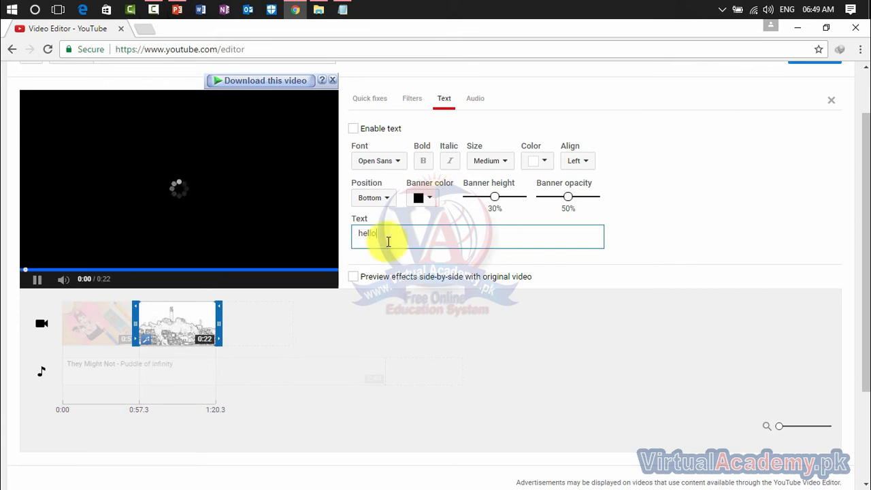
{"action": "left_click_drag", "start_coordinate": [389, 241], "coordinate": [345, 238]}
Enable the clip's text in bold on a white banner with 35% height and 70% opacity.
{"action": "left_click", "coordinate": [415, 199]}
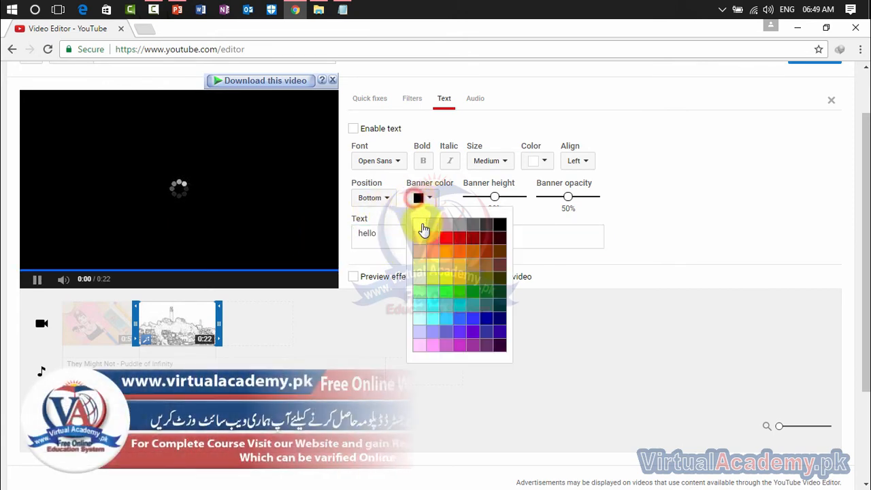
{"action": "left_click", "coordinate": [422, 228]}
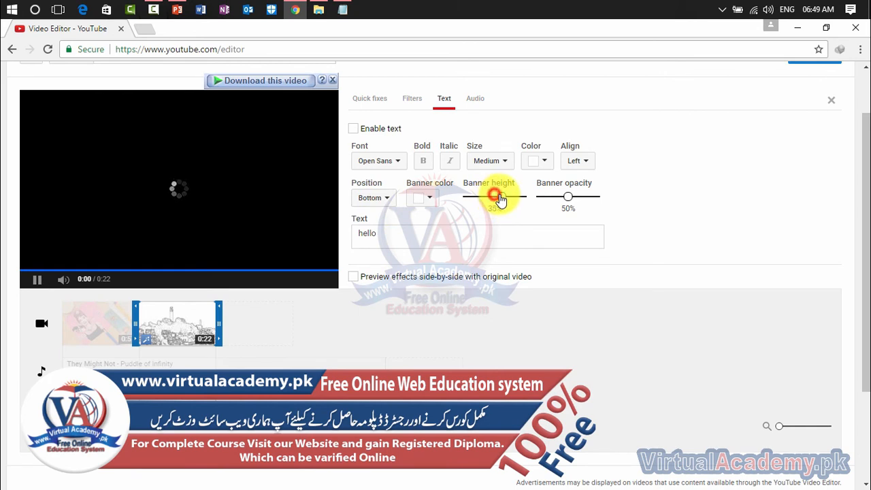
{"action": "left_click_drag", "start_coordinate": [566, 198], "coordinate": [578, 196]}
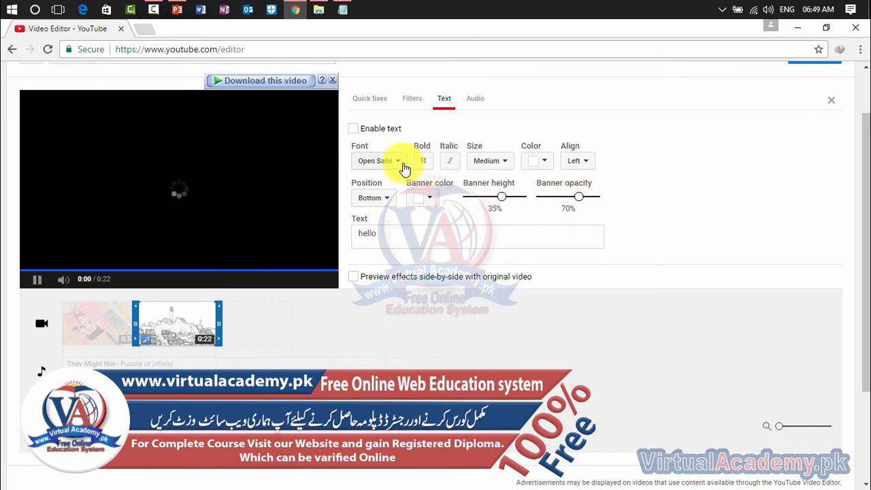
{"action": "left_click", "coordinate": [424, 162]}
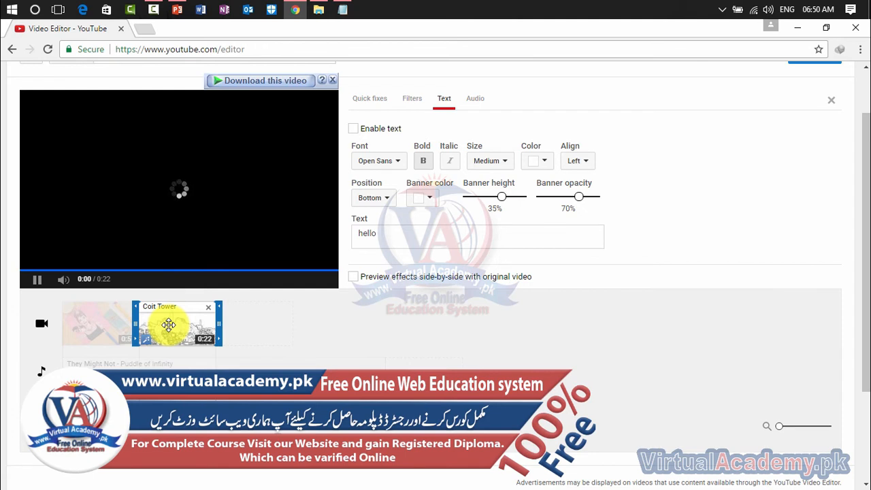
{"action": "left_click", "coordinate": [356, 130]}
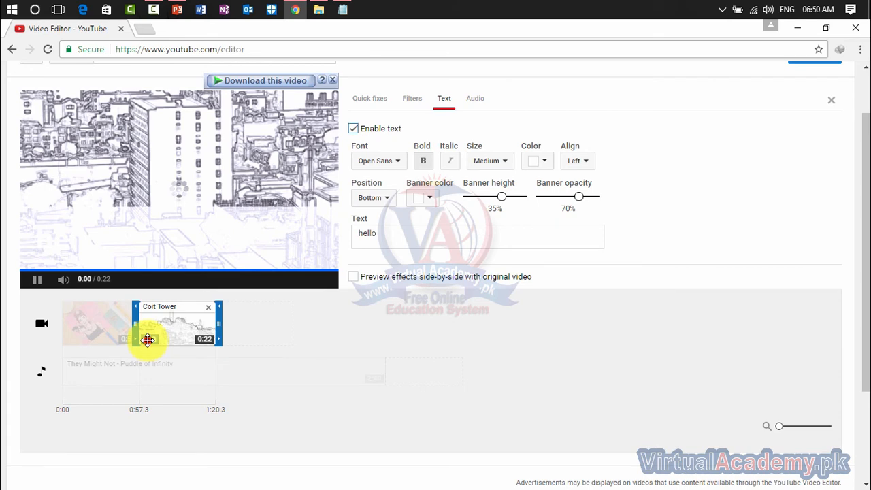
Return to the project timeline, split the "Coit Tower" clip at 1:01, and pause playback.
{"action": "left_click_drag", "start_coordinate": [150, 340], "coordinate": [165, 335]}
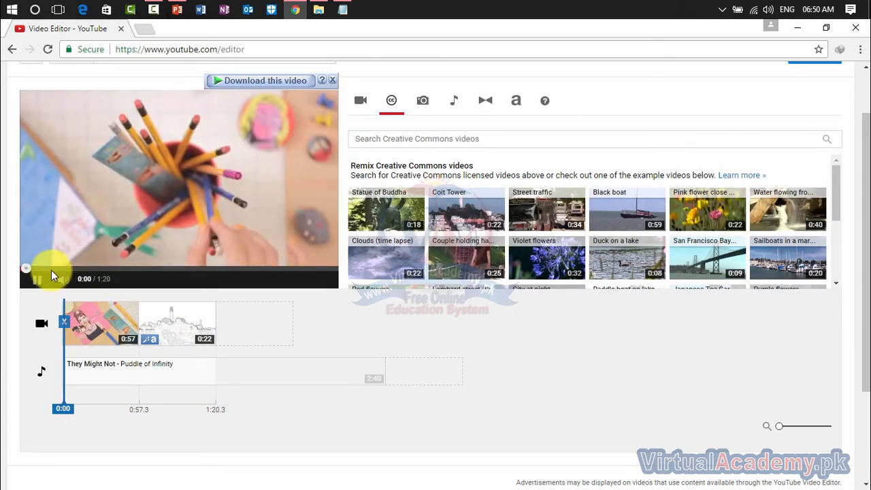
{"action": "left_click_drag", "start_coordinate": [65, 326], "coordinate": [154, 333]}
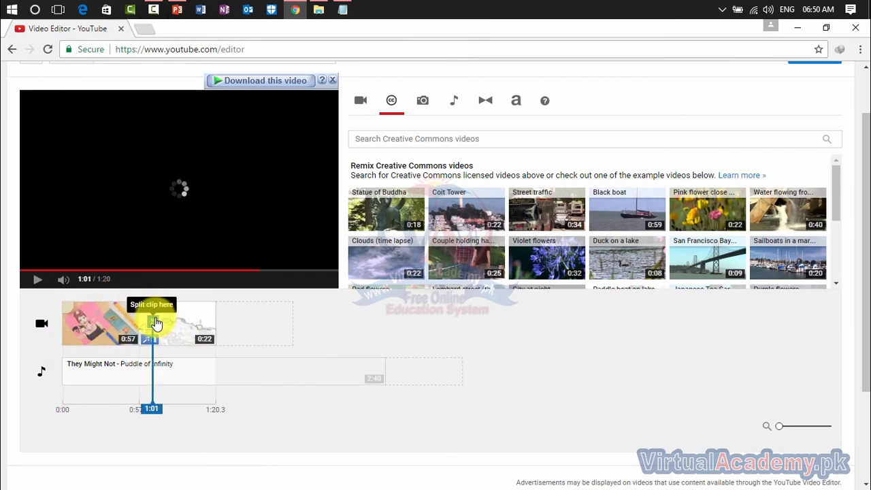
{"action": "left_click", "coordinate": [158, 322]}
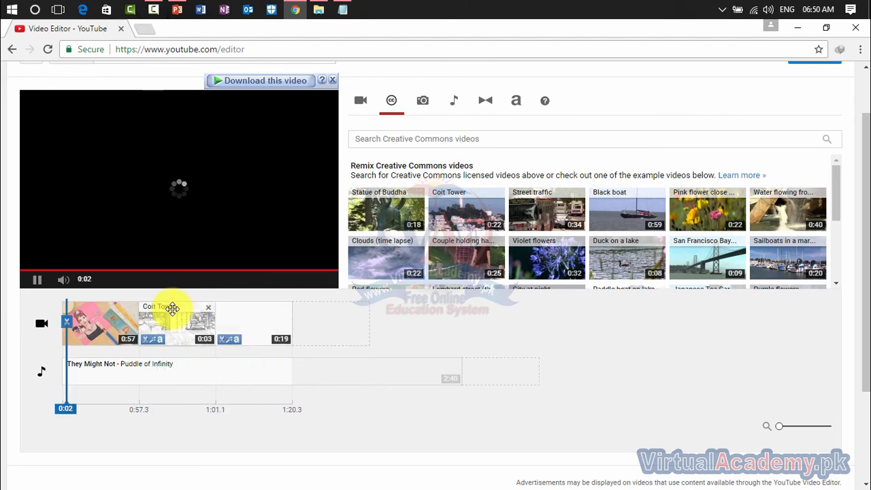
{"action": "left_click", "coordinate": [36, 278]}
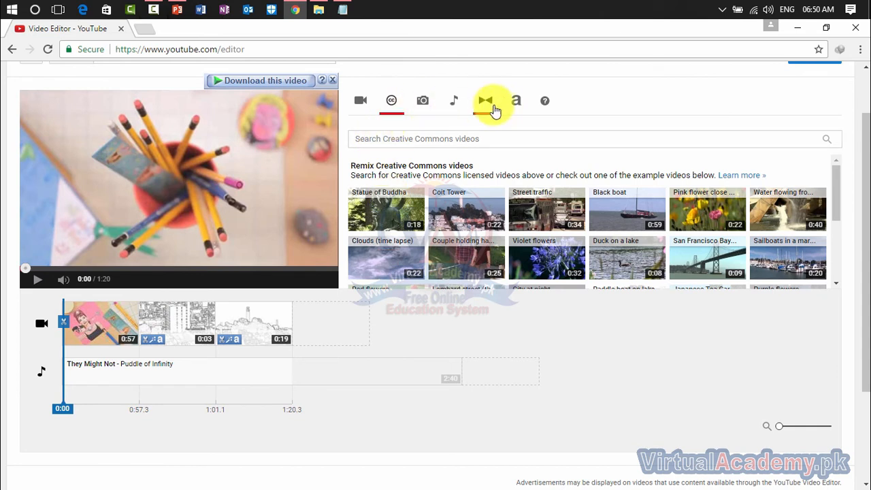
Add the Zoom title to the first clip on the timeline, "Whistling Woods".
{"action": "left_click", "coordinate": [518, 102]}
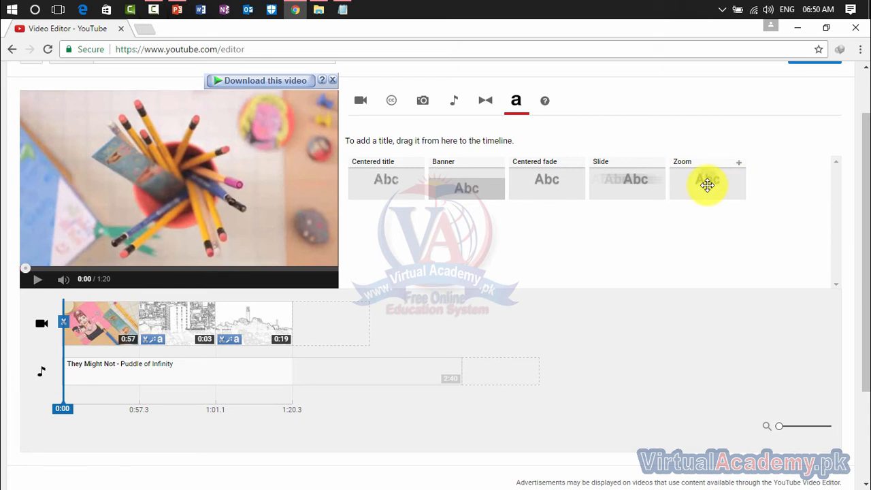
{"action": "left_click_drag", "start_coordinate": [695, 179], "coordinate": [76, 391]}
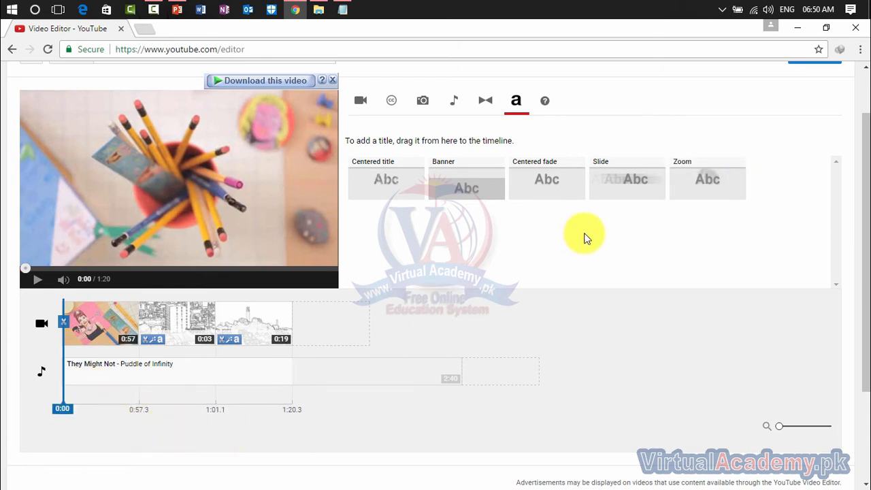
{"action": "left_click_drag", "start_coordinate": [701, 182], "coordinate": [107, 316]}
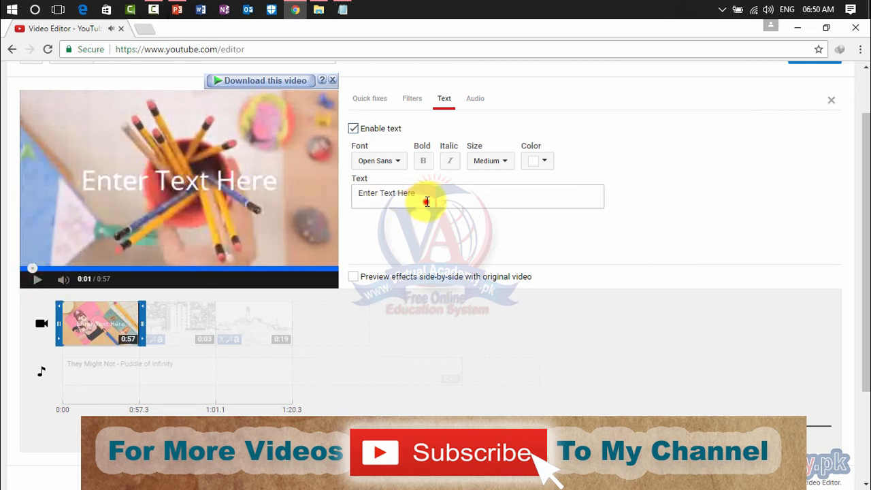
Set the Zoom title's text to "Hello" and pause the preview once the title has played.
{"action": "left_click_drag", "start_coordinate": [428, 199], "coordinate": [333, 204]}
{"action": "type", "text": "Hello"}
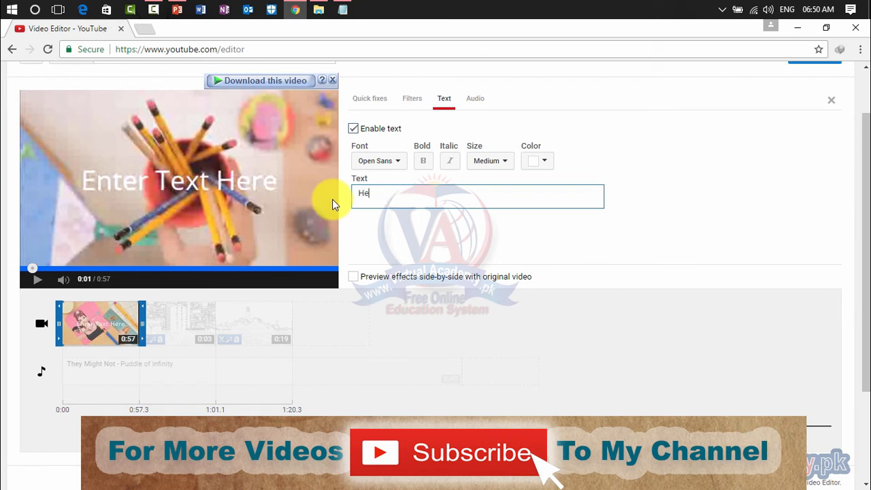
{"action": "left_click", "coordinate": [499, 221]}
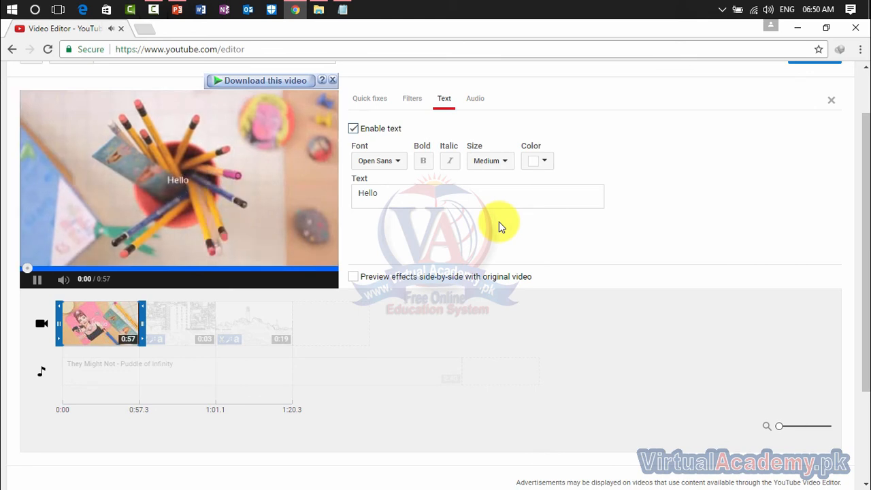
{"action": "left_click", "coordinate": [38, 279]}
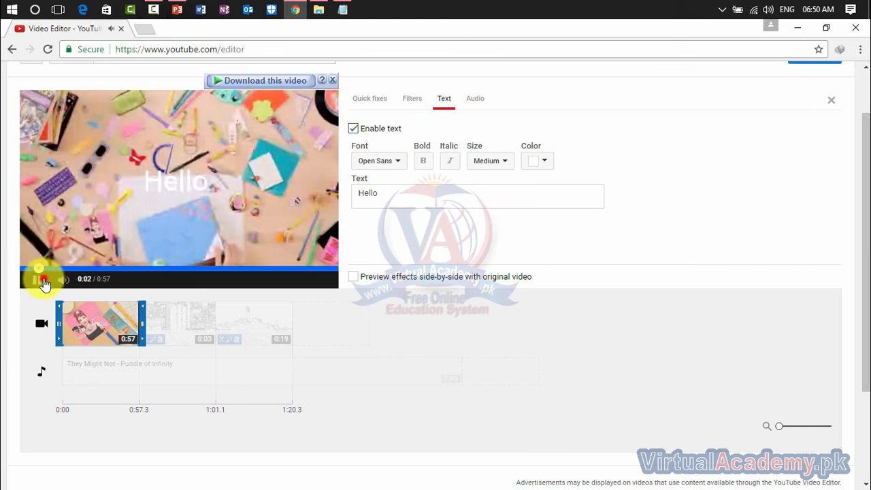
Apply the Auto-fix quick fix to the first clip and pause its preview.
{"action": "left_click", "coordinate": [385, 98]}
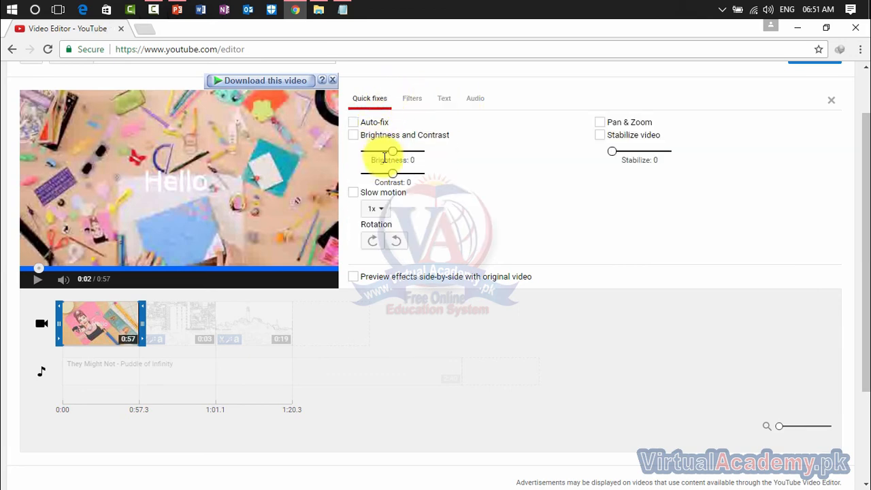
{"action": "left_click", "coordinate": [369, 125]}
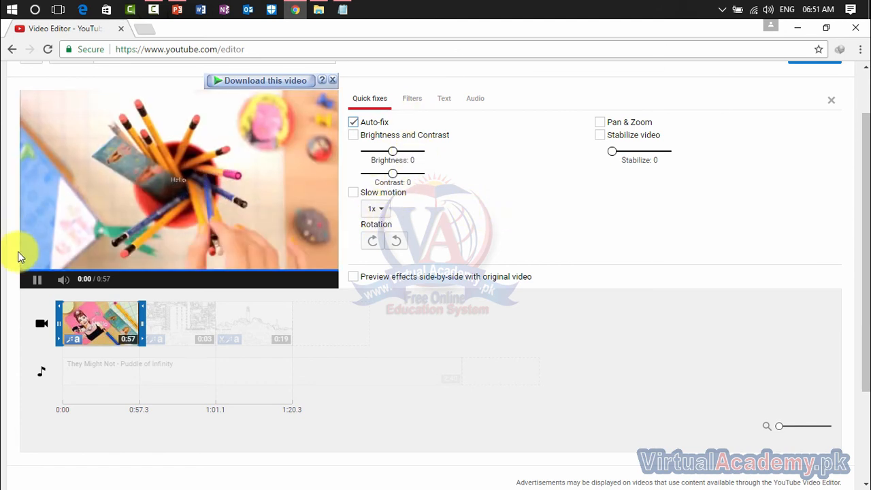
{"action": "left_click", "coordinate": [34, 278]}
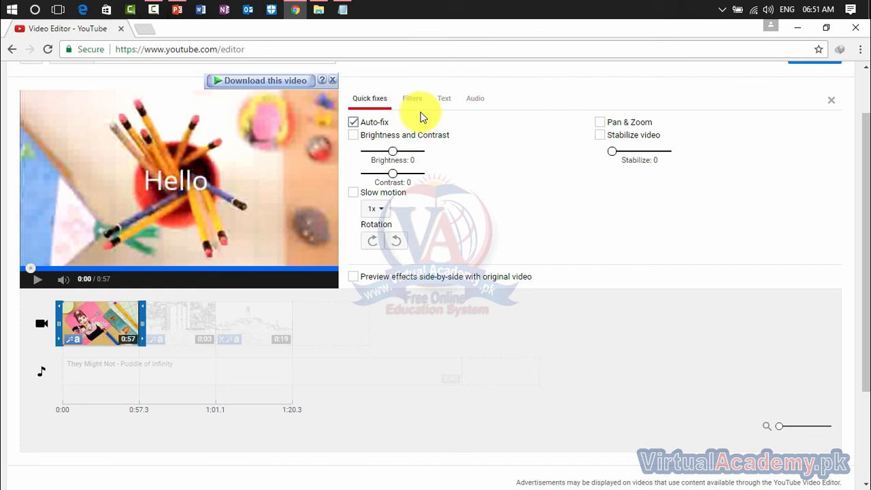
Go back to the Music Policies page, briefly reopen the Video Editor, and return to Music Policies.
{"action": "left_click", "coordinate": [8, 49]}
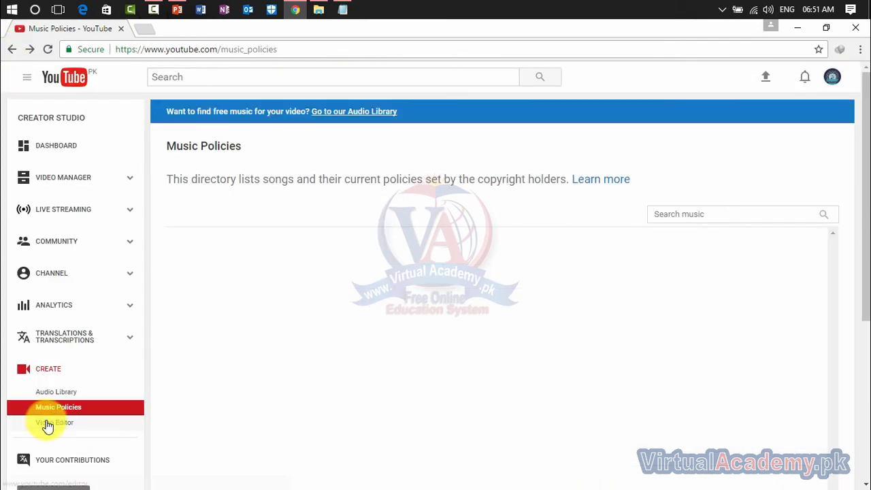
{"action": "left_click", "coordinate": [49, 423]}
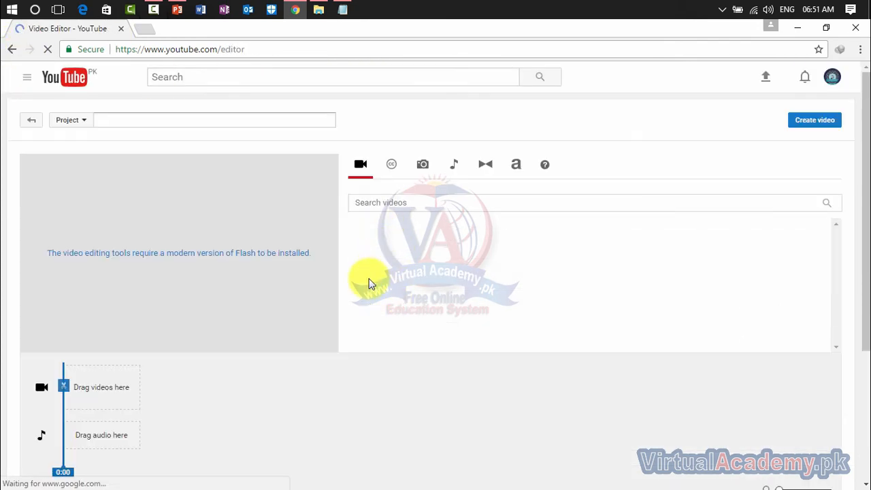
{"action": "left_click", "coordinate": [8, 50]}
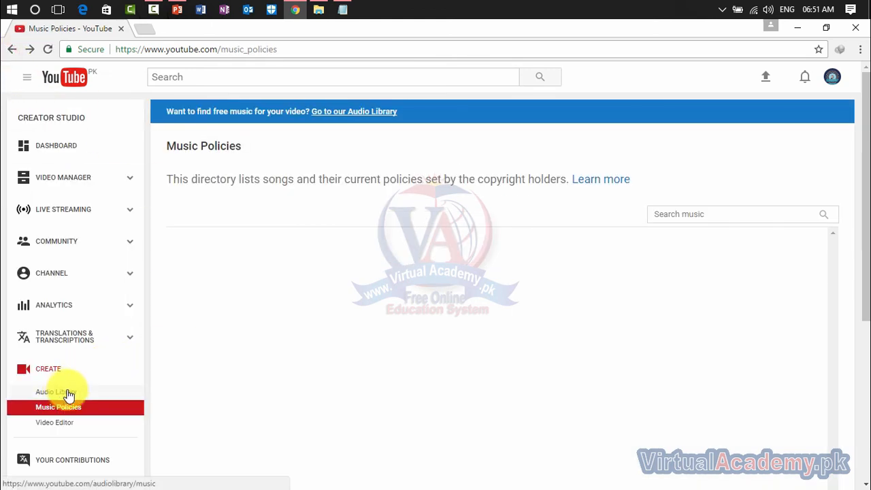